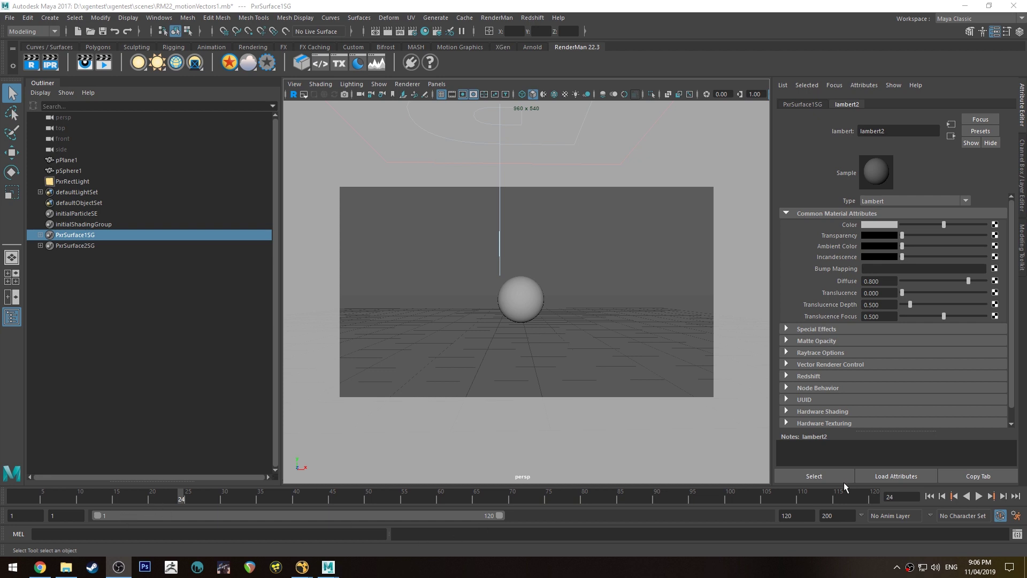
Set Maya's playback end frame to 48, then play the ball animation and stop at frame 22
{"action": "double_click", "coordinate": [837, 515]}
{"action": "type", "text": "48"}
{"action": "key", "text": "Return"}
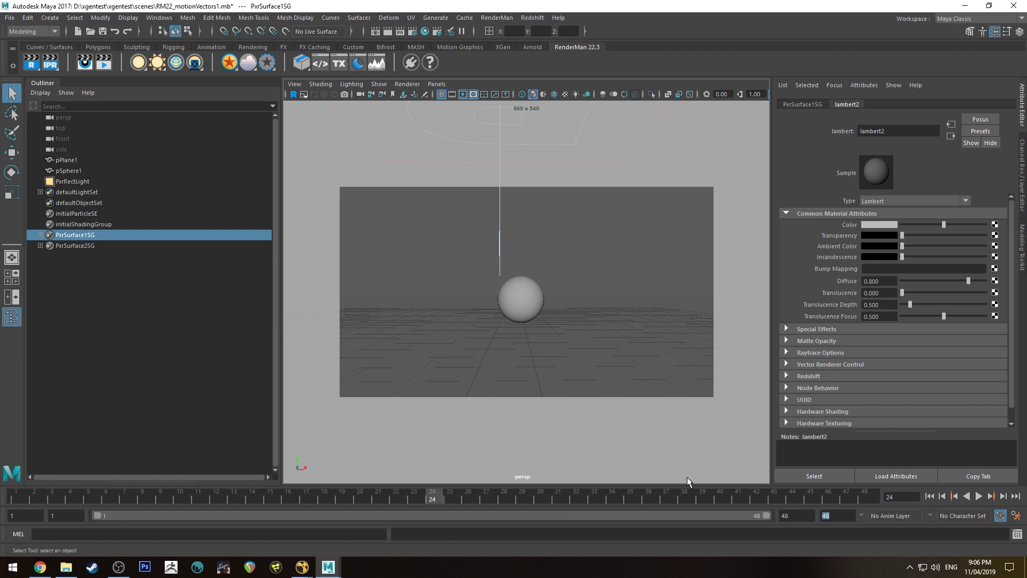
{"action": "left_click", "coordinate": [978, 495]}
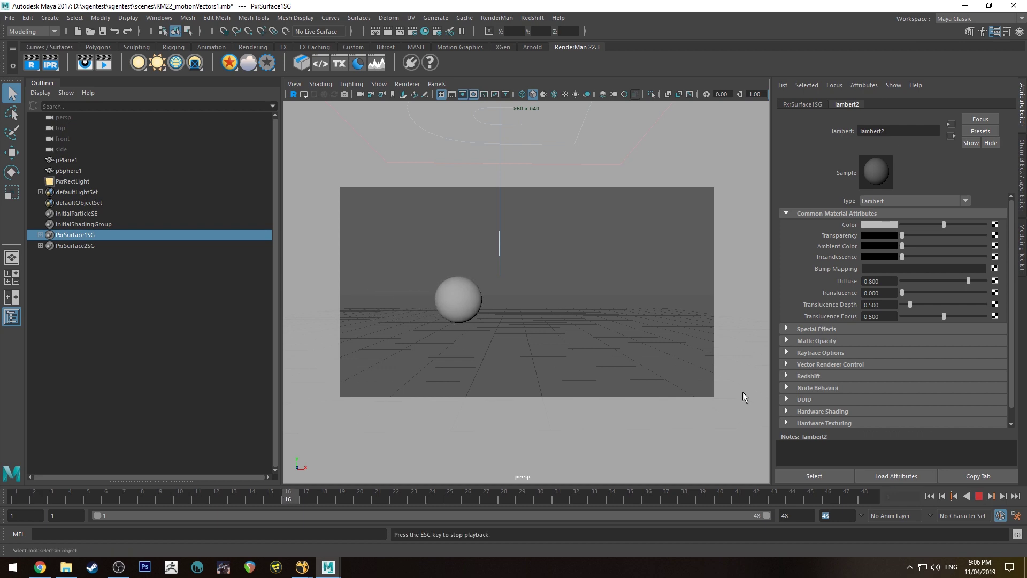
{"action": "left_click", "coordinate": [979, 496]}
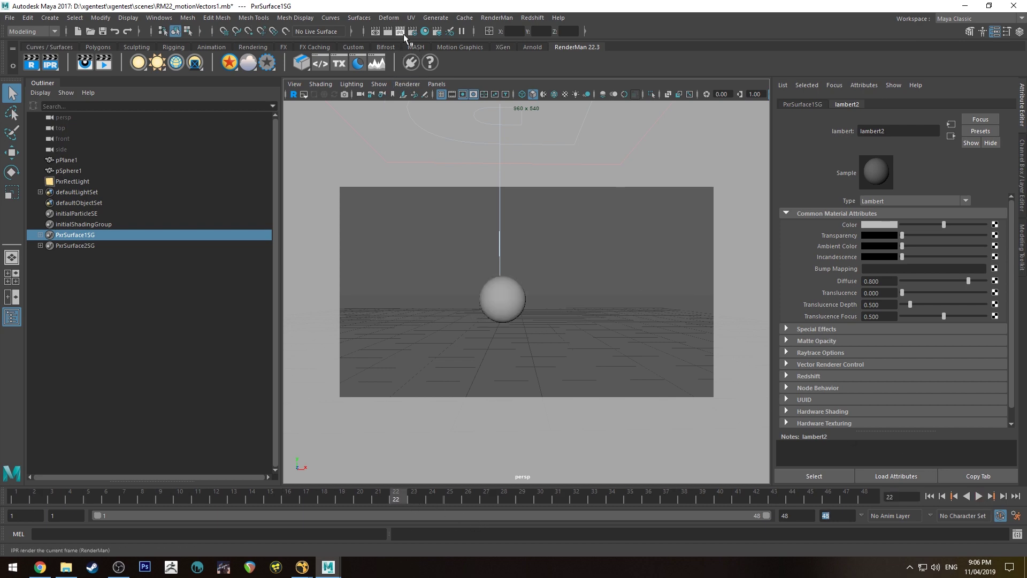
Render frame 22 with RenderMan and zoom in and out on the teal striped ball
{"action": "left_click", "coordinate": [399, 31]}
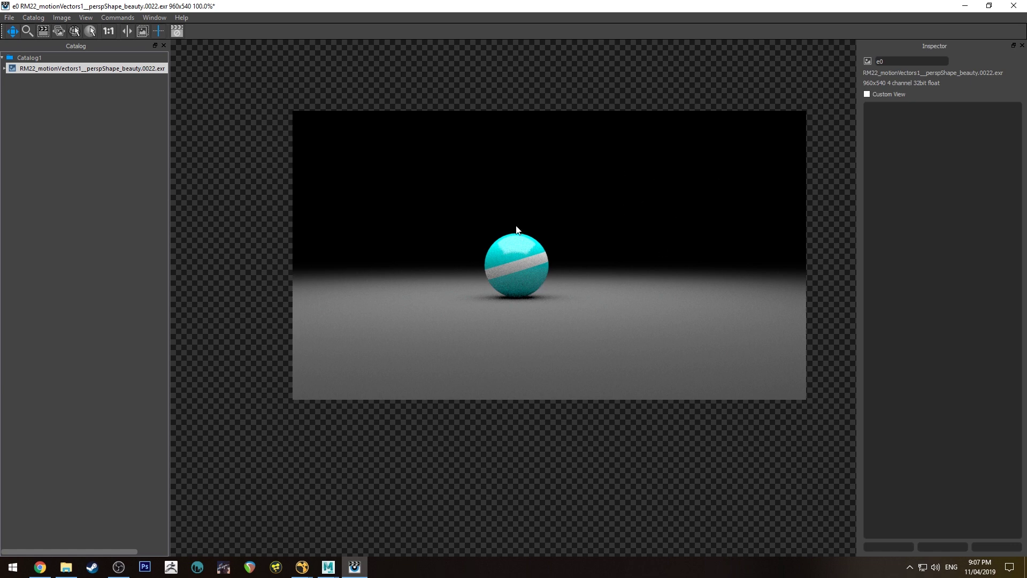
{"action": "scroll", "coordinate": [547, 280], "scroll_direction": "up", "scroll_amount": 5}
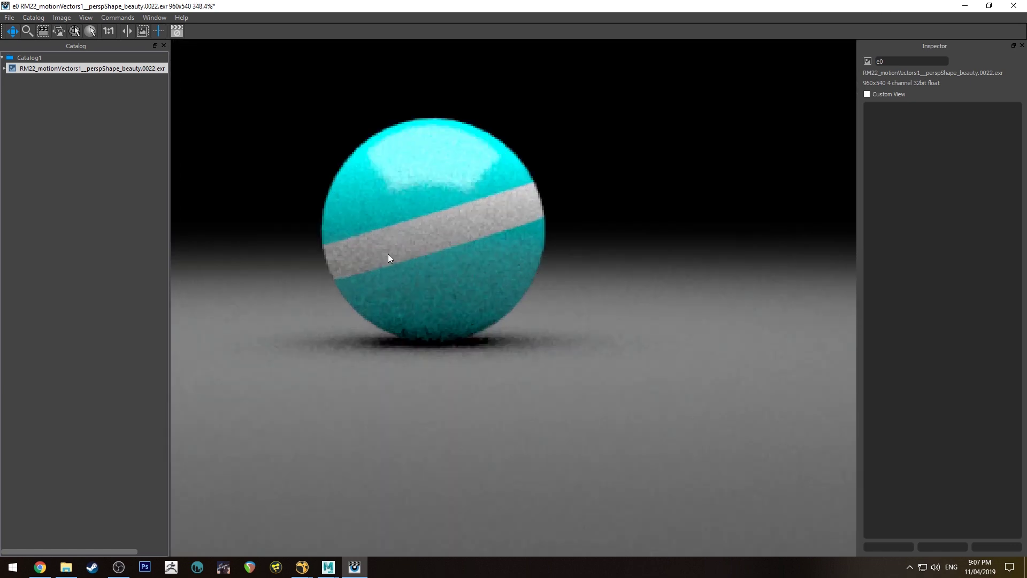
{"action": "scroll", "coordinate": [389, 249], "scroll_direction": "down", "scroll_amount": 5}
Back in Maya, open the RenderMan render settings and move the window up and right
{"action": "key", "text": "alt+Tab"}
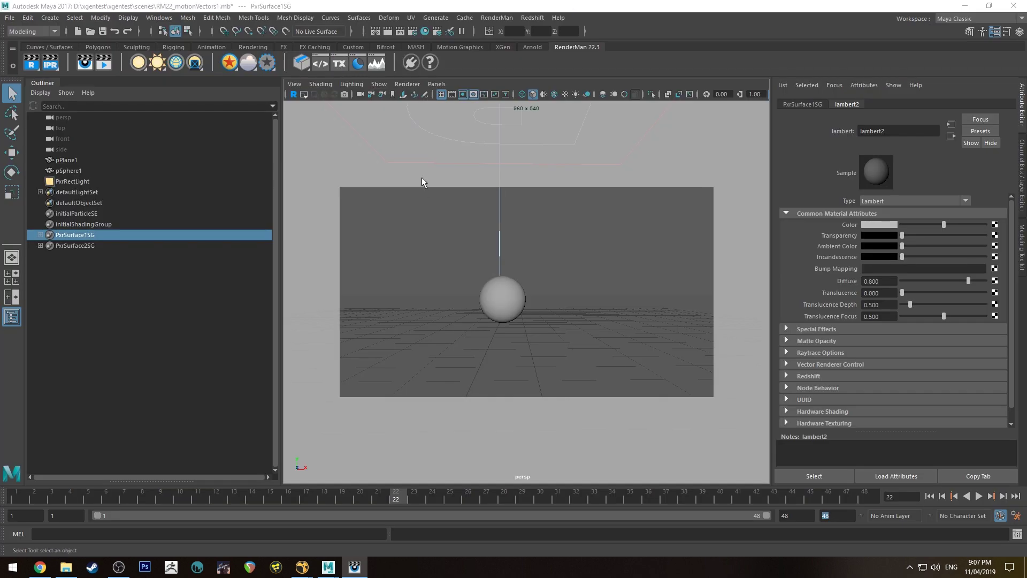
{"action": "left_click", "coordinate": [412, 31]}
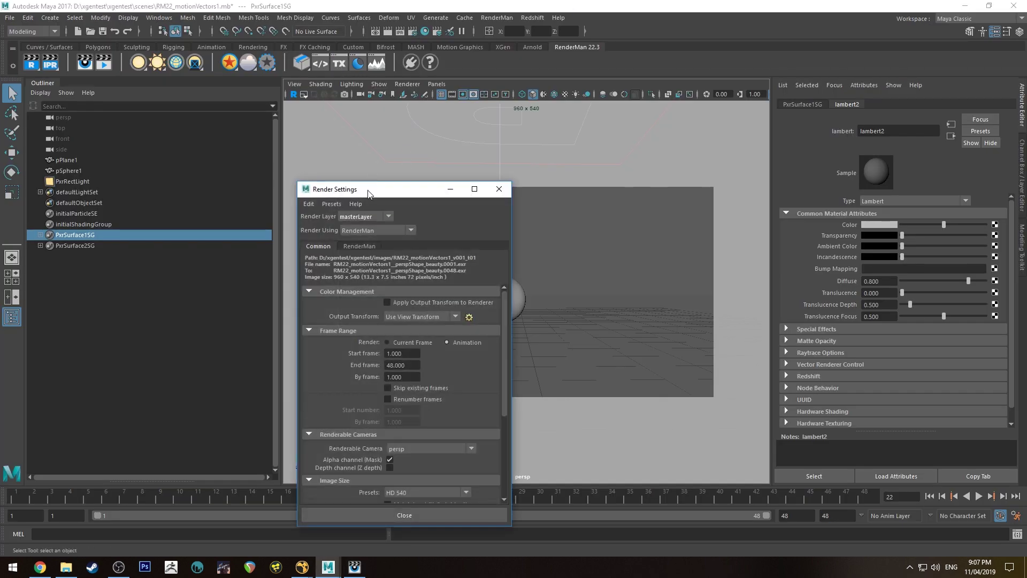
{"action": "left_click_drag", "start_coordinate": [368, 194], "coordinate": [381, 129]}
{"action": "left_click", "coordinate": [372, 181]}
In Features, switch Motion Blur to Off and then back to 2D Motion Vectors
{"action": "left_click", "coordinate": [371, 206]}
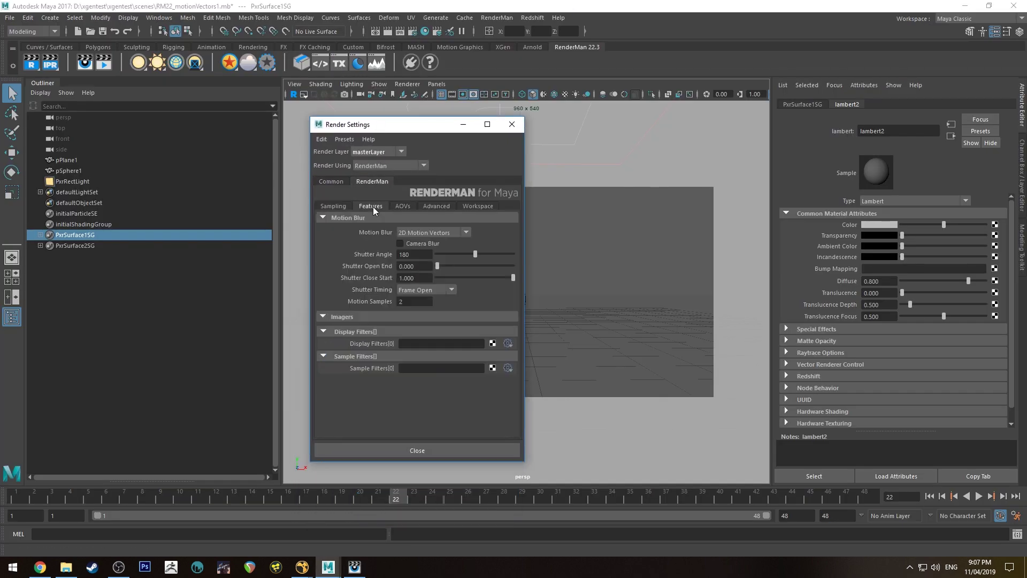
{"action": "left_click", "coordinate": [418, 231]}
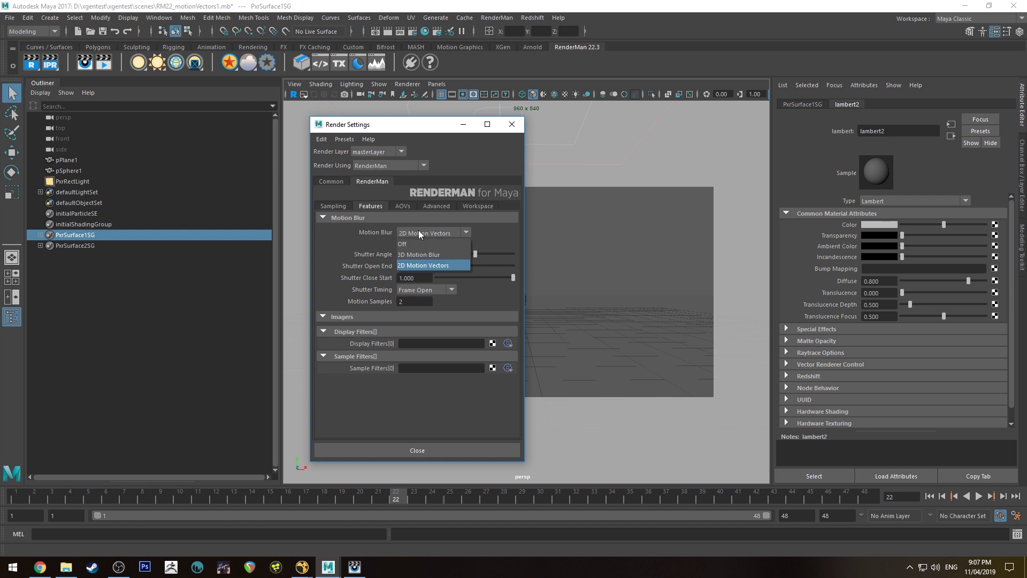
{"action": "left_click", "coordinate": [418, 239]}
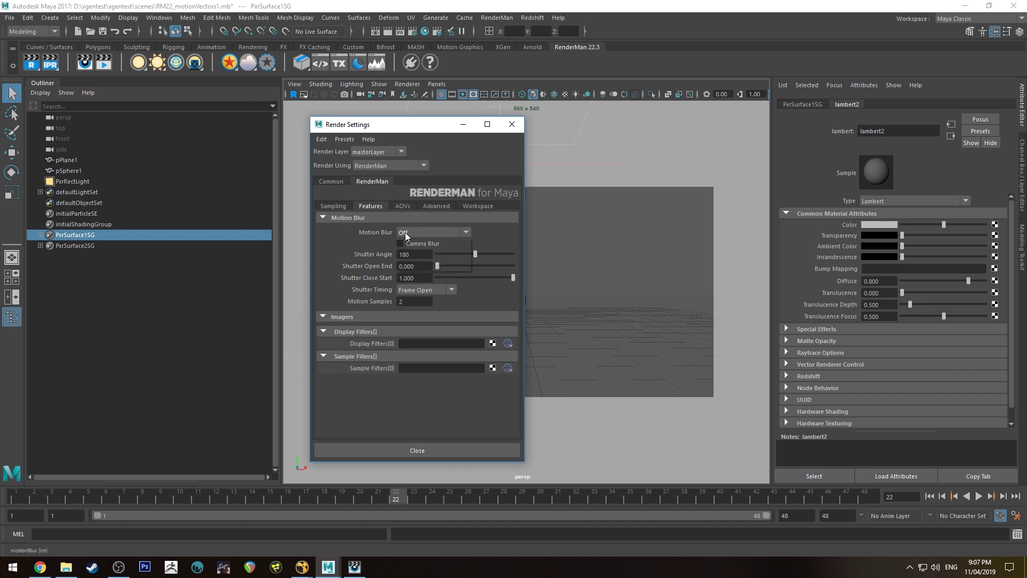
{"action": "left_click", "coordinate": [406, 233]}
{"action": "left_click", "coordinate": [410, 265]}
On the AOVs page, drag the dPdtime channel onto the beauty display beside Ci and a
{"action": "left_click", "coordinate": [403, 207]}
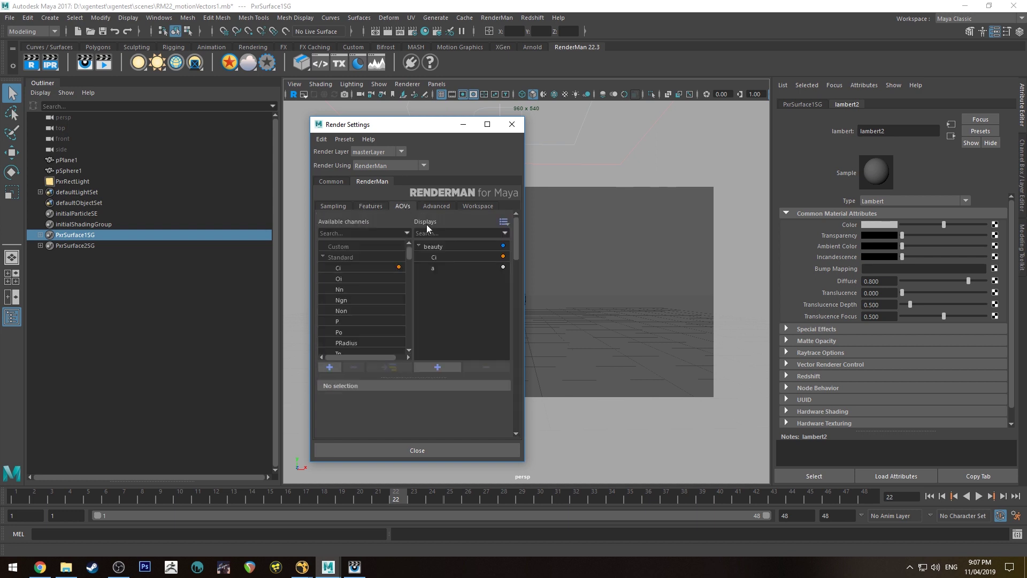
{"action": "scroll", "coordinate": [348, 290], "scroll_direction": "down", "scroll_amount": 5}
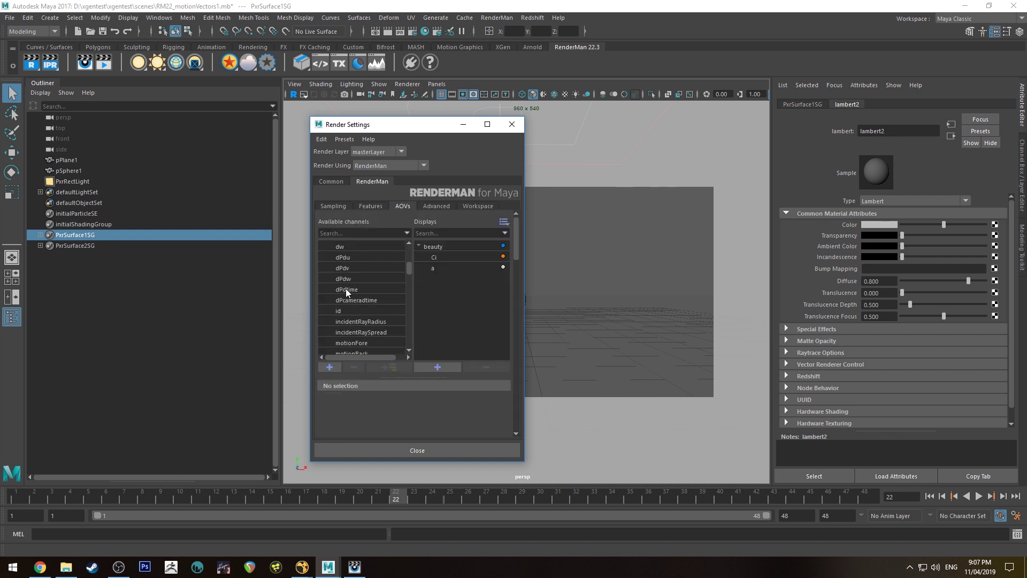
{"action": "scroll", "coordinate": [346, 288], "scroll_direction": "down", "scroll_amount": 1}
{"action": "left_click", "coordinate": [347, 300]}
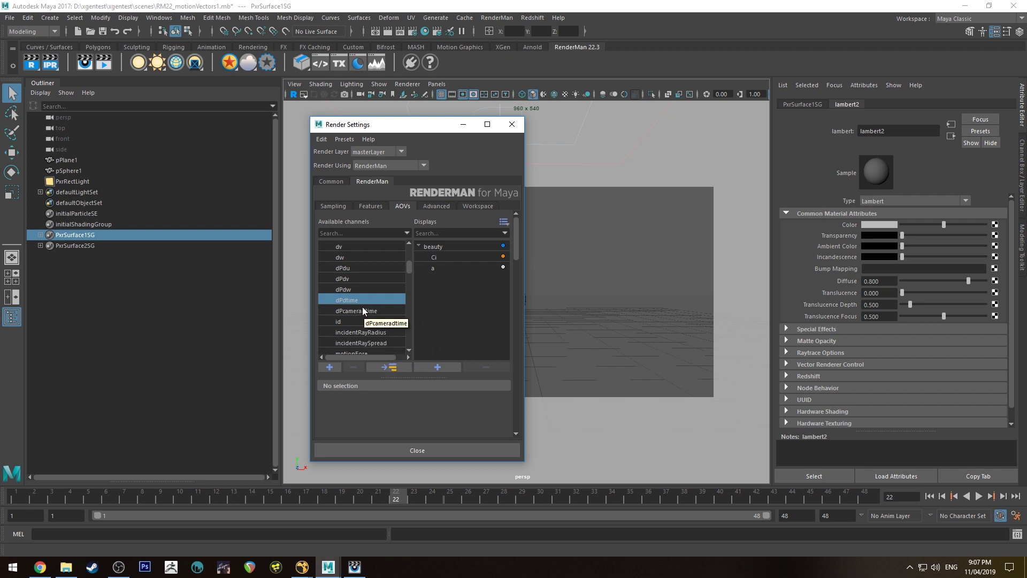
{"action": "left_click_drag", "start_coordinate": [364, 301], "coordinate": [458, 243]}
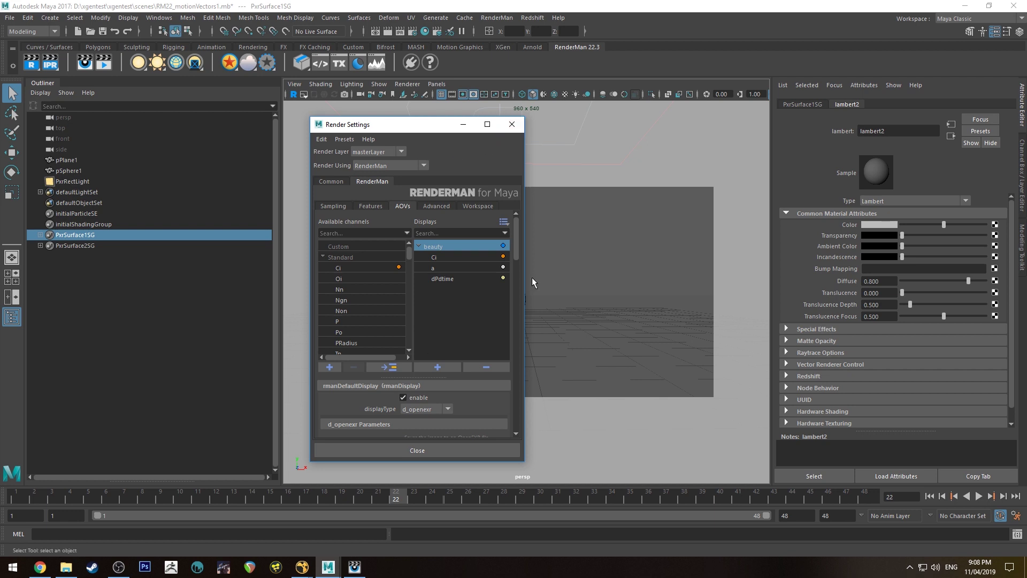
Confirm the Common tab renders frames 1–48, then replay the ball with Alt+V, stopping at frame 22
{"action": "left_click", "coordinate": [511, 125]}
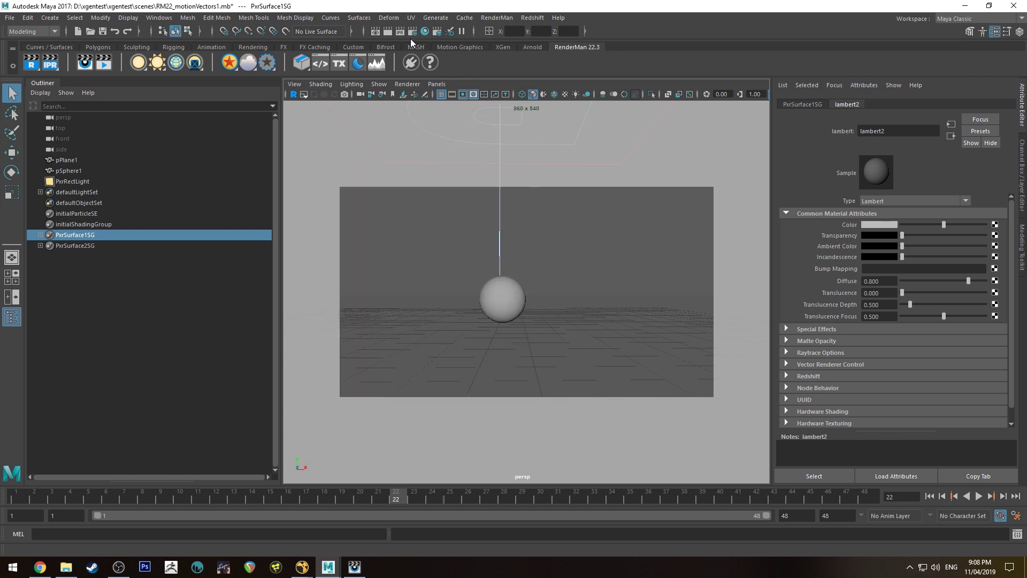
{"action": "left_click", "coordinate": [411, 31]}
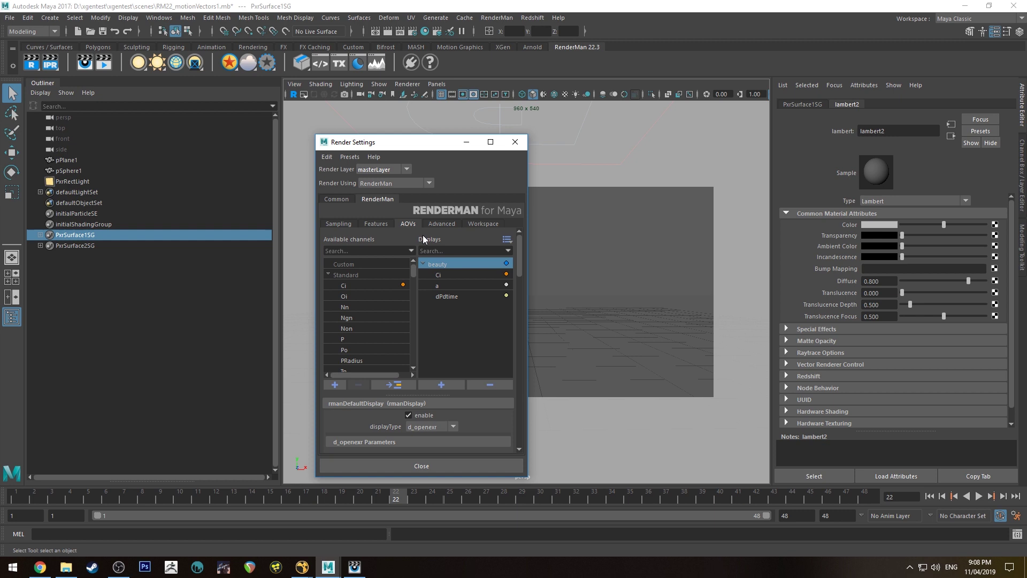
{"action": "left_click", "coordinate": [347, 202]}
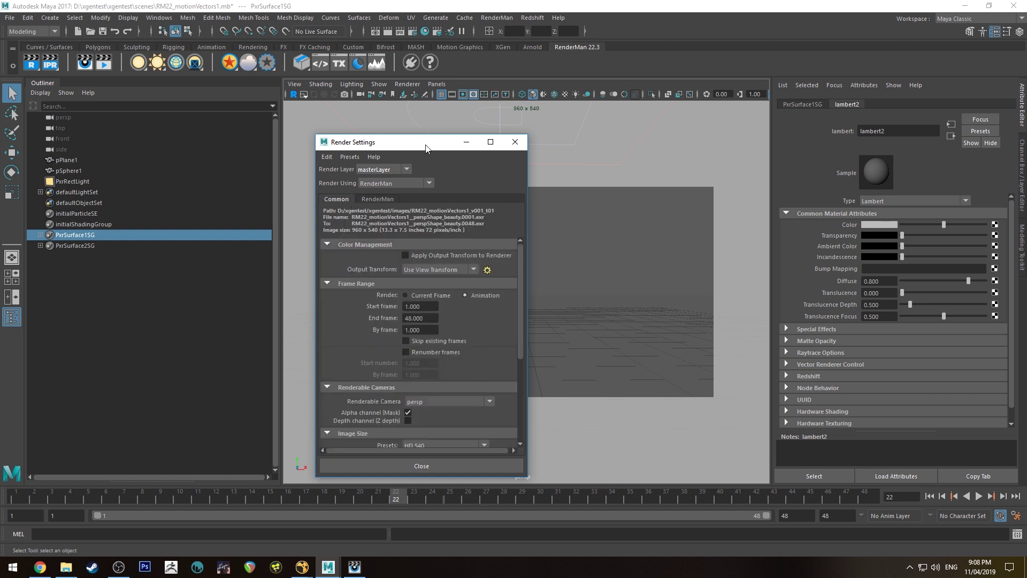
{"action": "left_click_drag", "start_coordinate": [406, 141], "coordinate": [272, 119]}
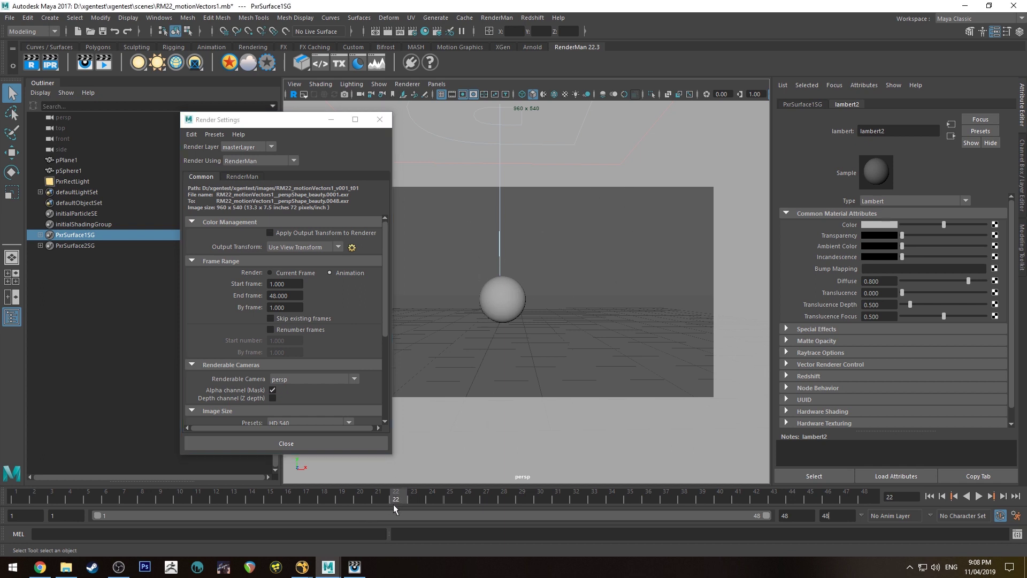
{"action": "key", "text": "alt+v"}
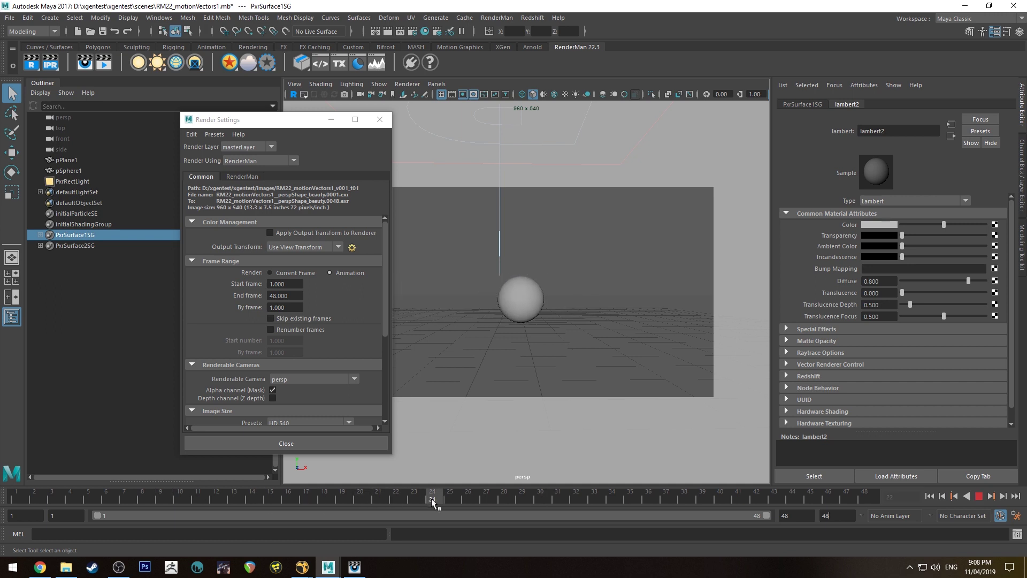
{"action": "key", "text": "alt+v"}
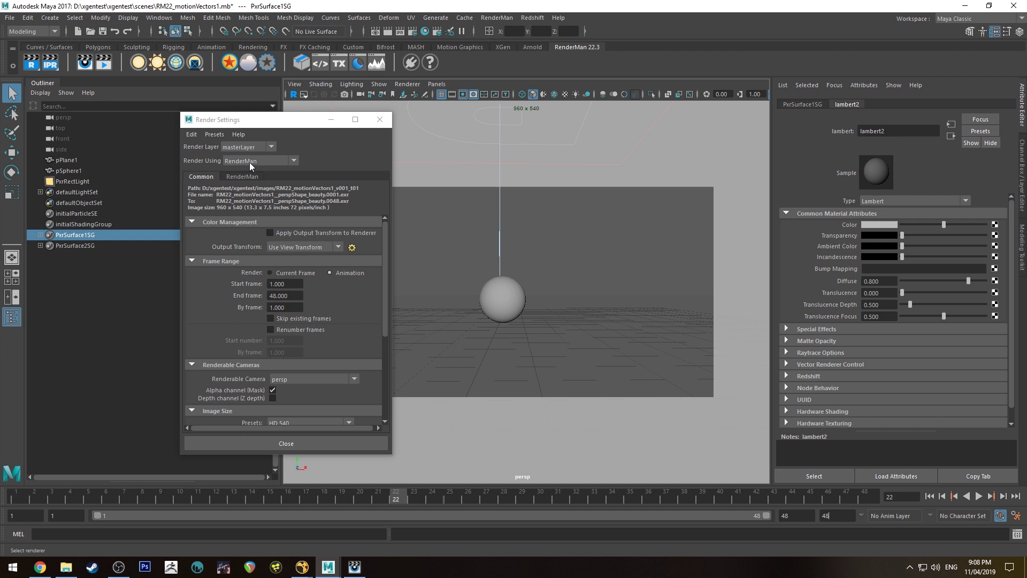
Close Render Settings and launch a RenderMan batch render of the 48-frame animation
{"action": "left_click", "coordinate": [241, 177]}
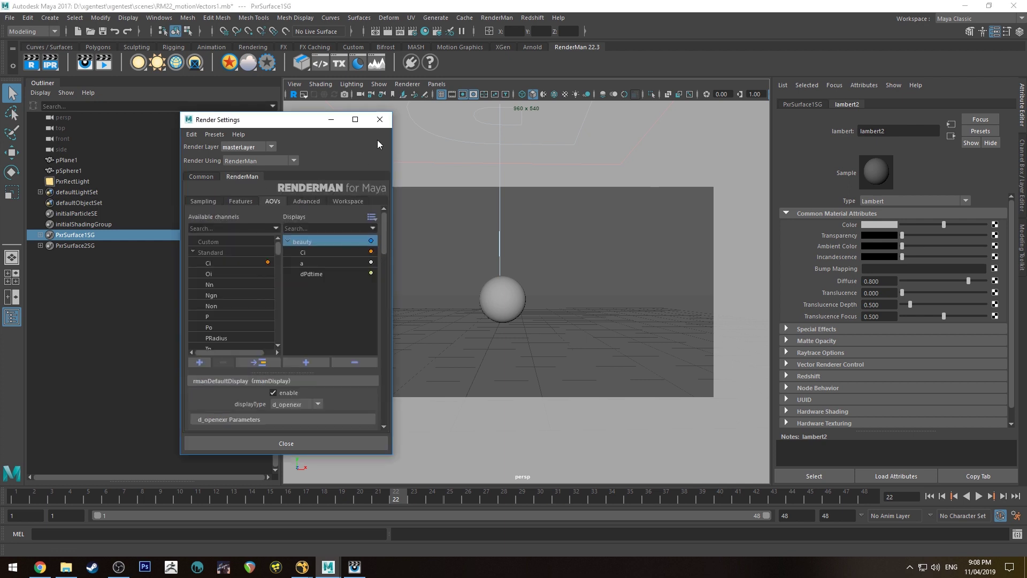
{"action": "left_click", "coordinate": [380, 119]}
{"action": "left_click", "coordinate": [502, 18]}
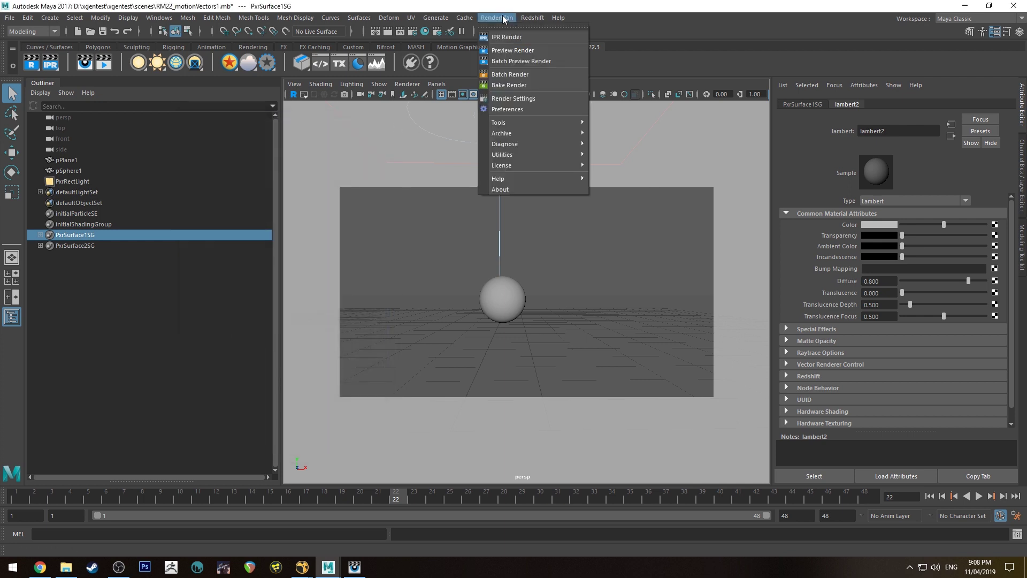
{"action": "left_click", "coordinate": [511, 76]}
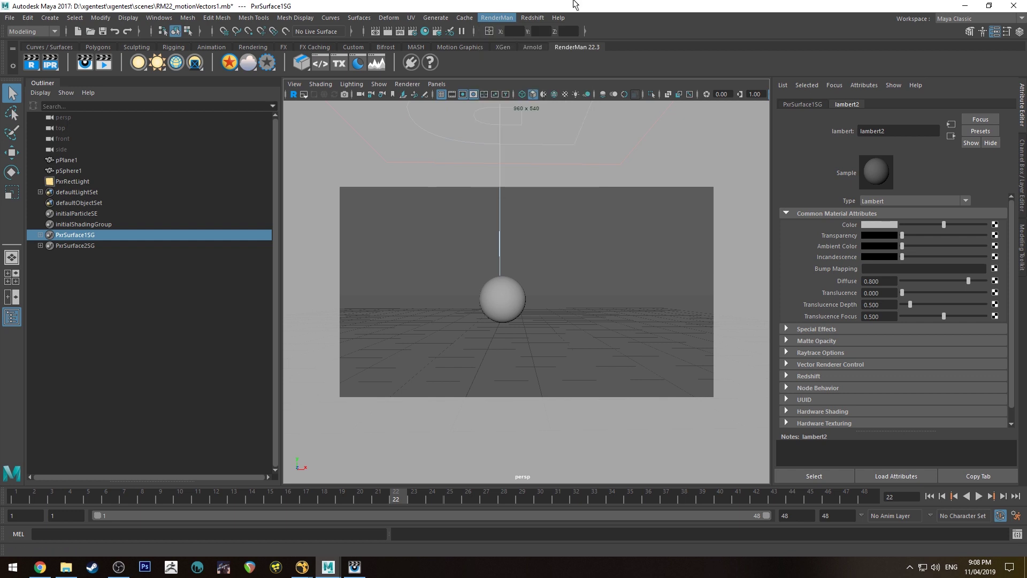
{"action": "left_click", "coordinate": [497, 18]}
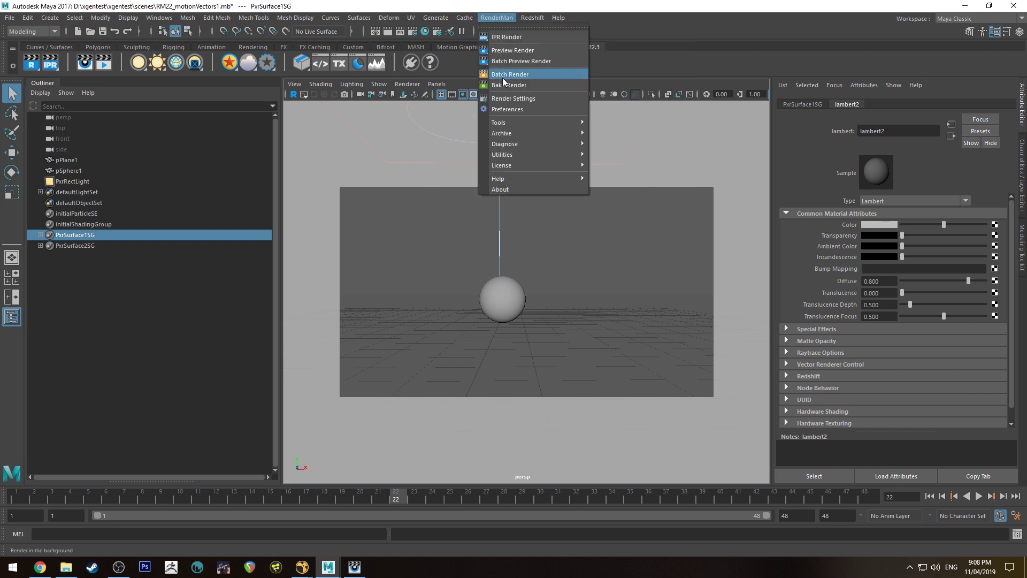
{"action": "left_click", "coordinate": [518, 5]}
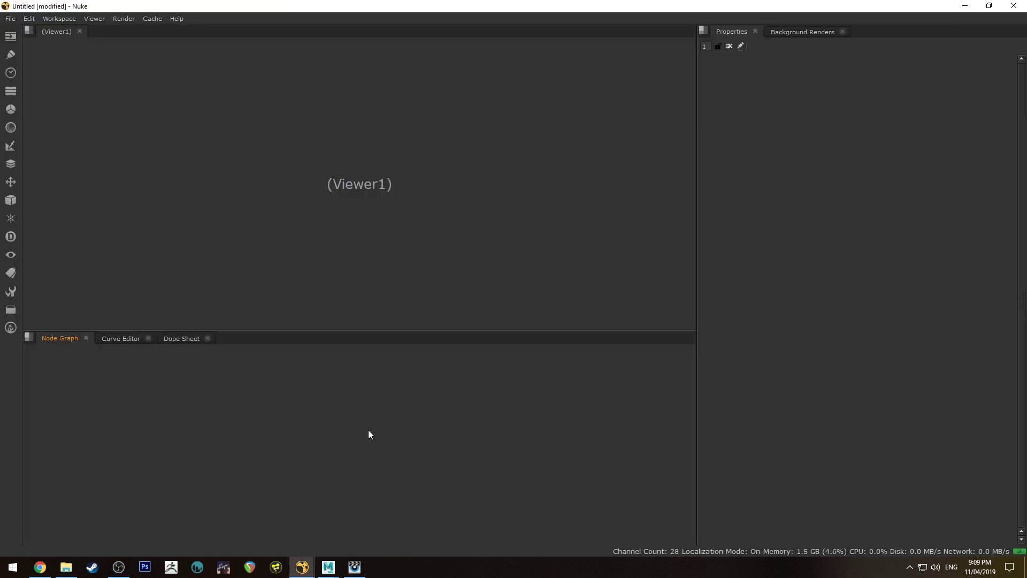
In Nuke, read in the 48-frame beauty EXR sequence as a Read node
{"action": "key", "text": "r"}
{"action": "key", "text": "Menu"}
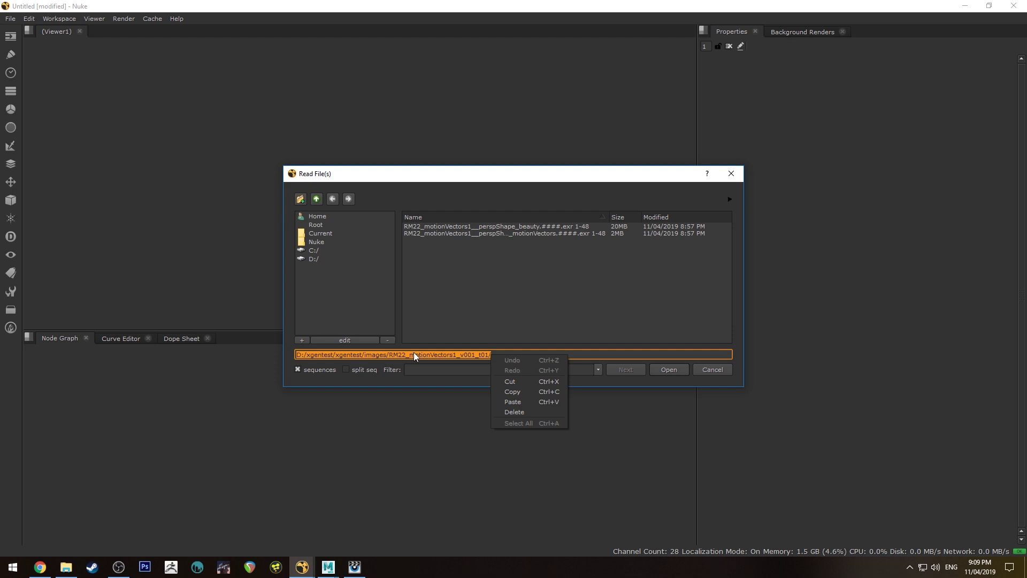
{"action": "left_click", "coordinate": [502, 226]}
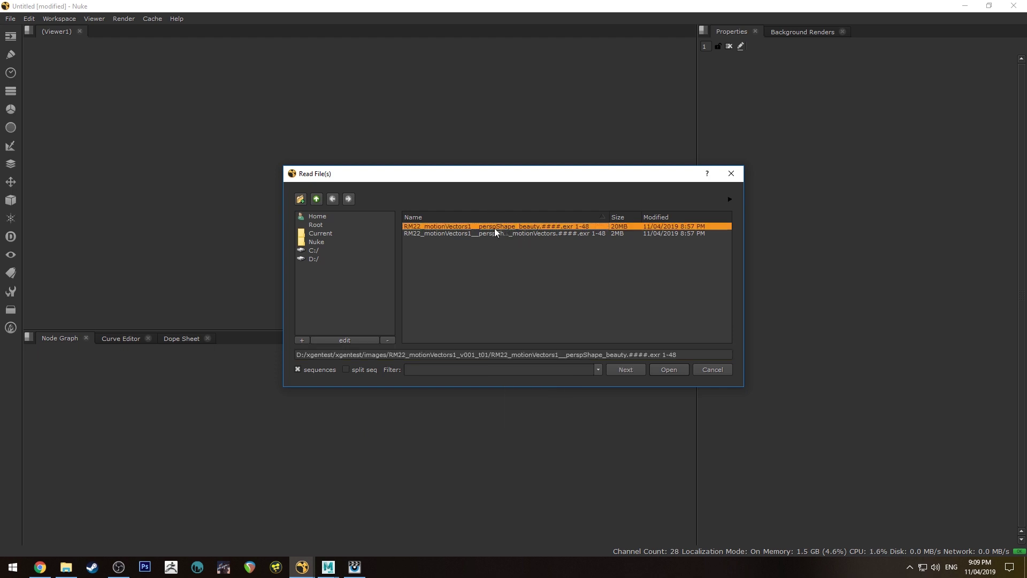
{"action": "key", "text": "Return"}
Play the ball render, then move Viewer1 down-right and select Read1
{"action": "left_click", "coordinate": [365, 322]}
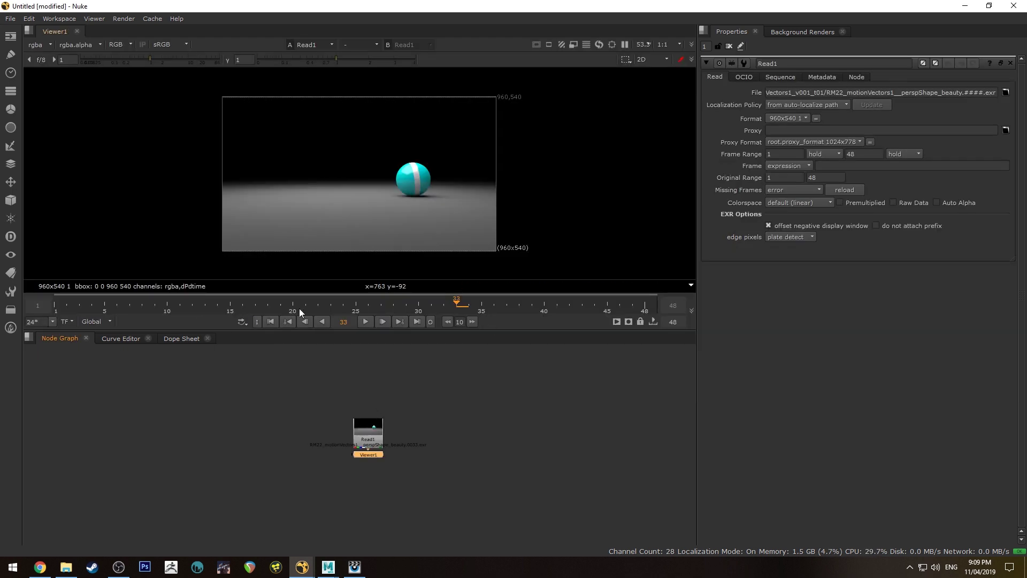
{"action": "scroll", "coordinate": [342, 230], "scroll_direction": "up", "scroll_amount": 2}
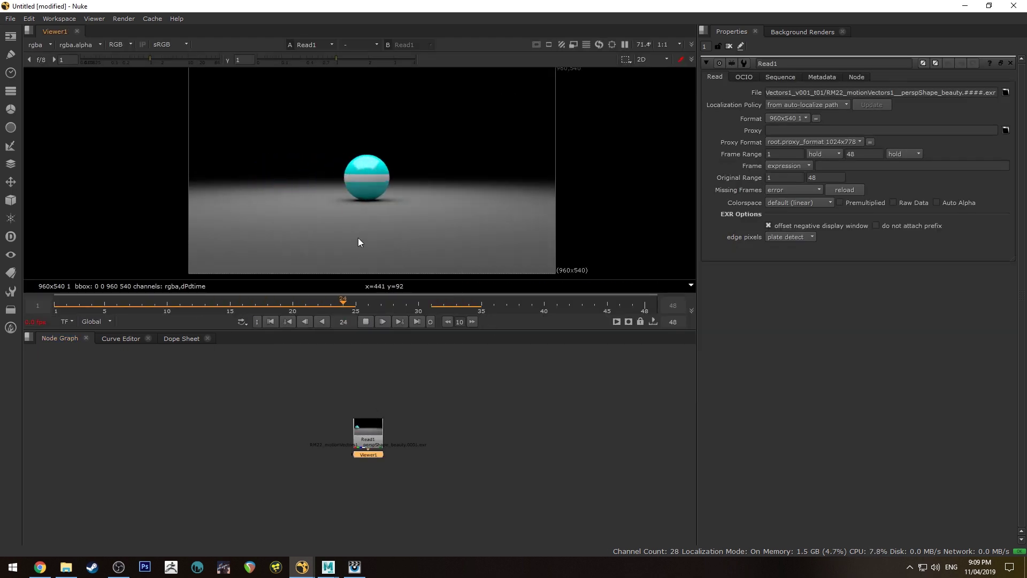
{"action": "left_click", "coordinate": [367, 321]}
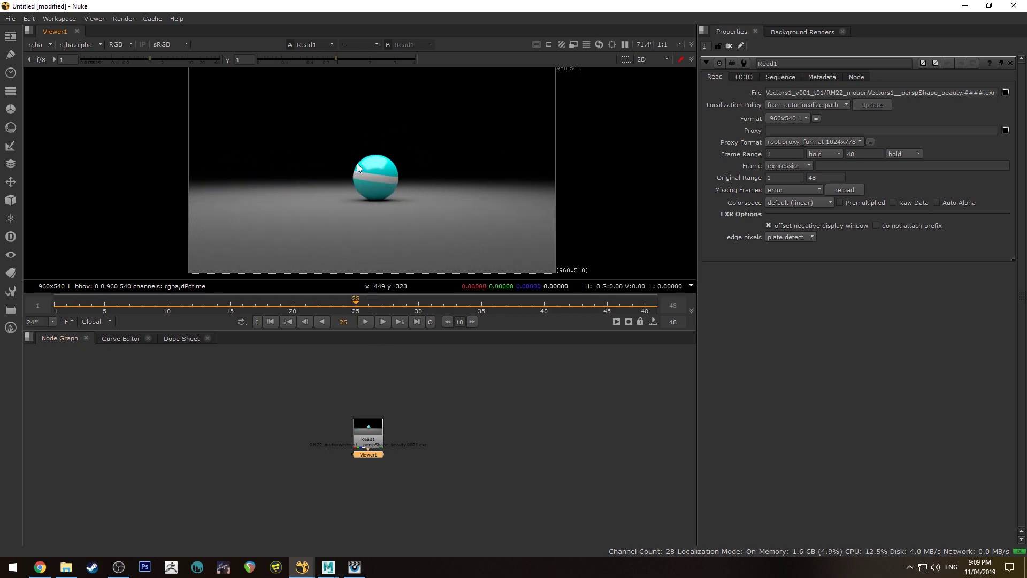
{"action": "left_click_drag", "start_coordinate": [374, 451], "coordinate": [449, 472]}
{"action": "left_click", "coordinate": [373, 428]}
Create a VectorBlur [Filter] node after Read1 by searching 'vec' in the Tab menu
{"action": "key", "text": "Tab"}
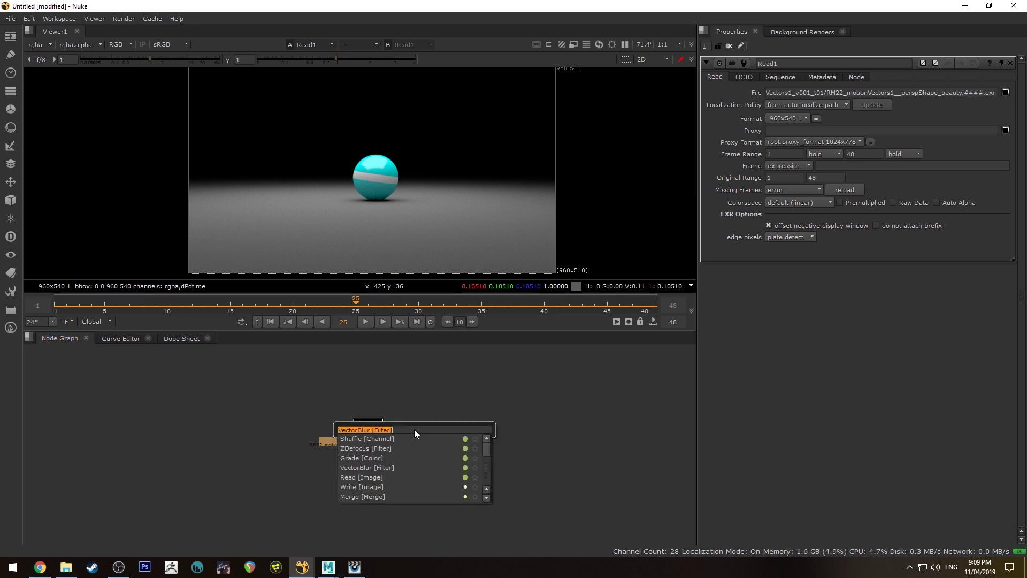
{"action": "type", "text": "vec"}
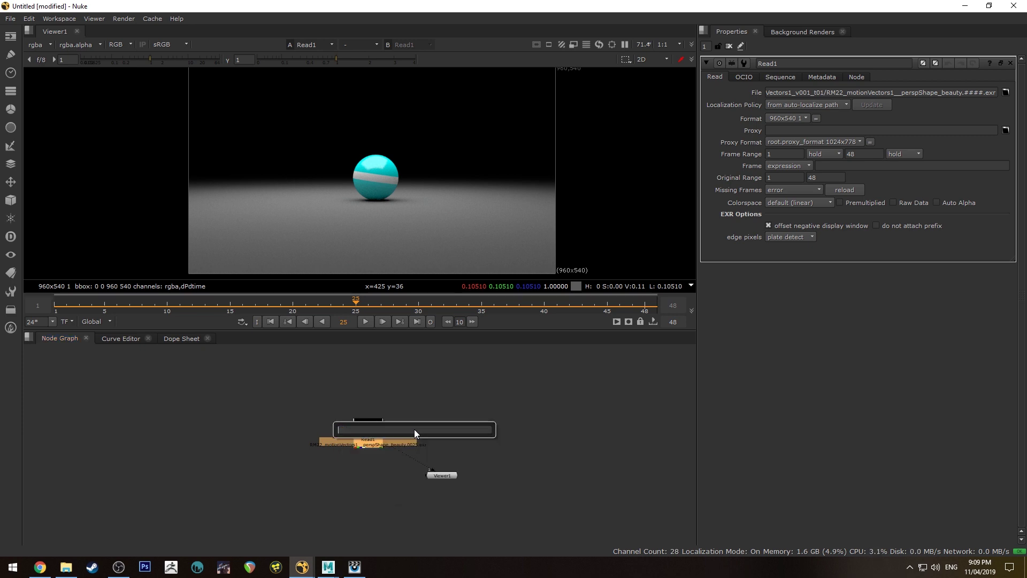
{"action": "key", "text": "Down"}
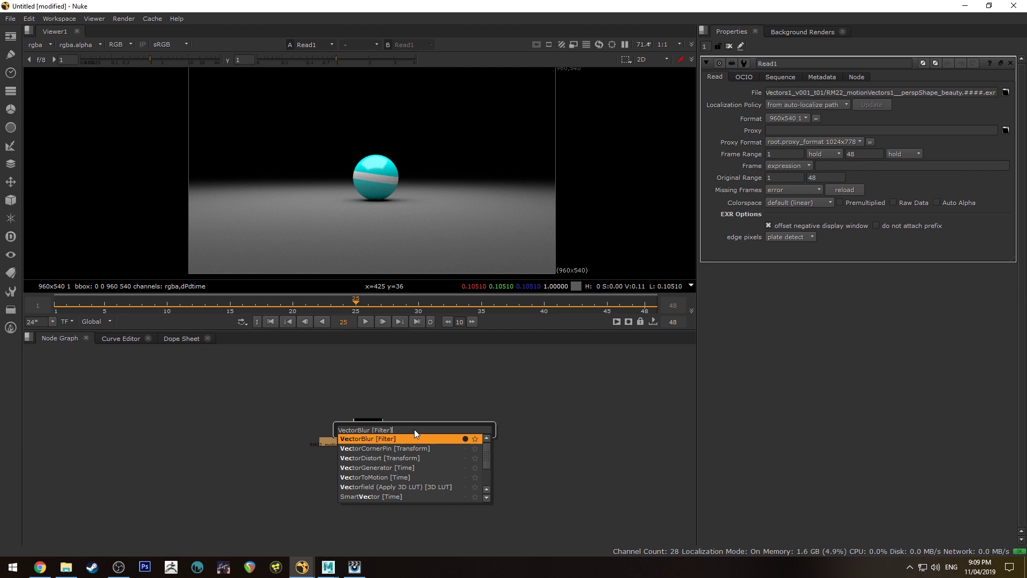
{"action": "key", "text": "Return"}
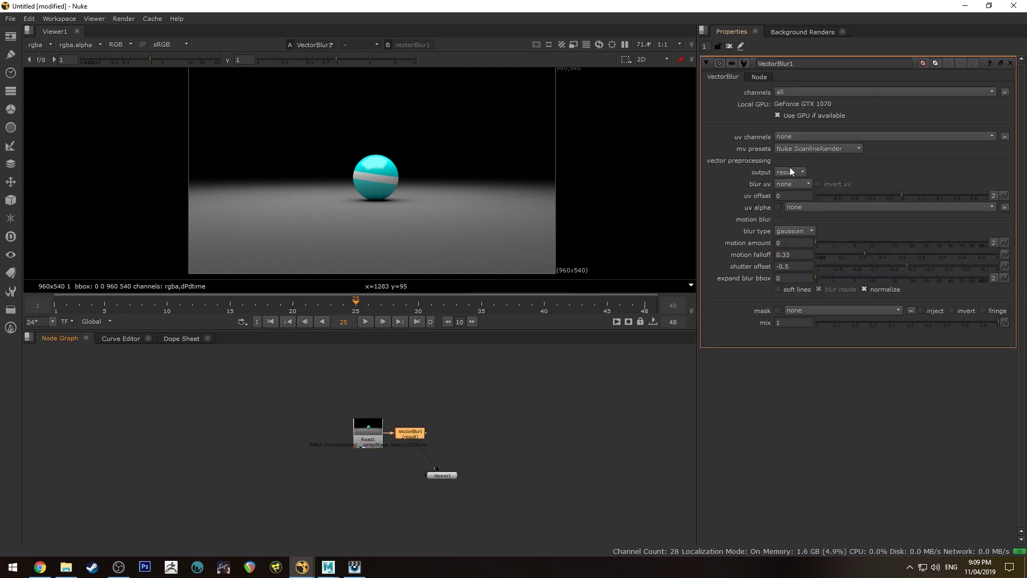
Set VectorBlur1's uv channels to dPdtime and its mv preset to PRMan
{"action": "left_click", "coordinate": [789, 136]}
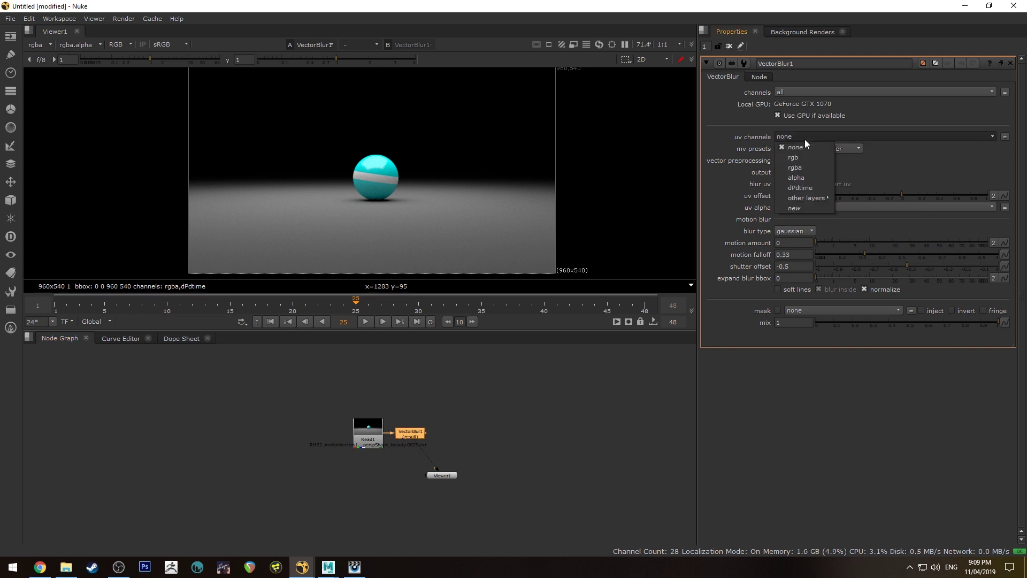
{"action": "left_click", "coordinate": [807, 188]}
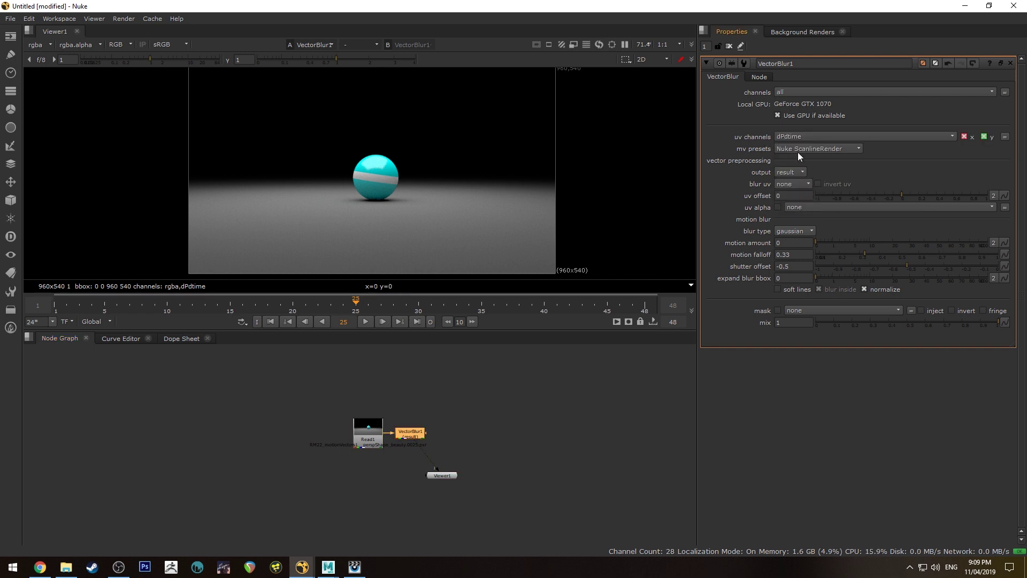
{"action": "left_click", "coordinate": [816, 149]}
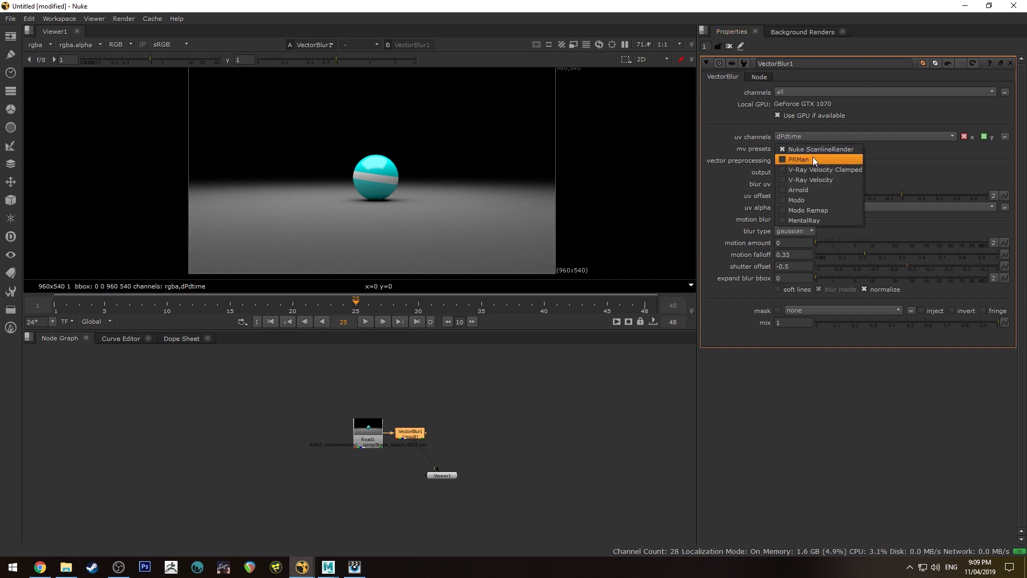
{"action": "left_click", "coordinate": [812, 156]}
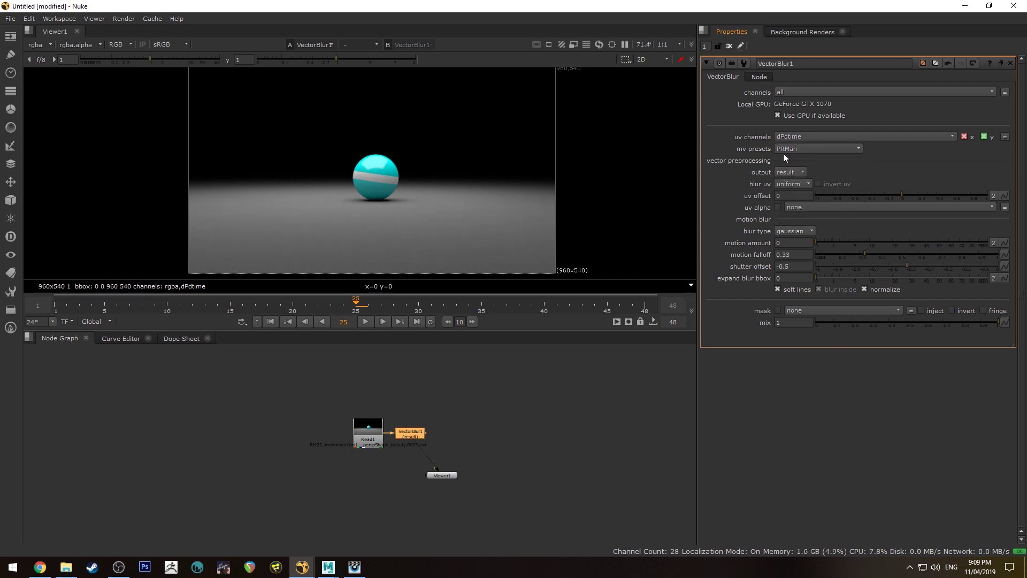
Step a few frames around frame 24 to check the blurred ball, then bring up the output options
{"action": "key", "text": "Left"}
{"action": "key", "text": "Left"}
{"action": "key", "text": "Left"}
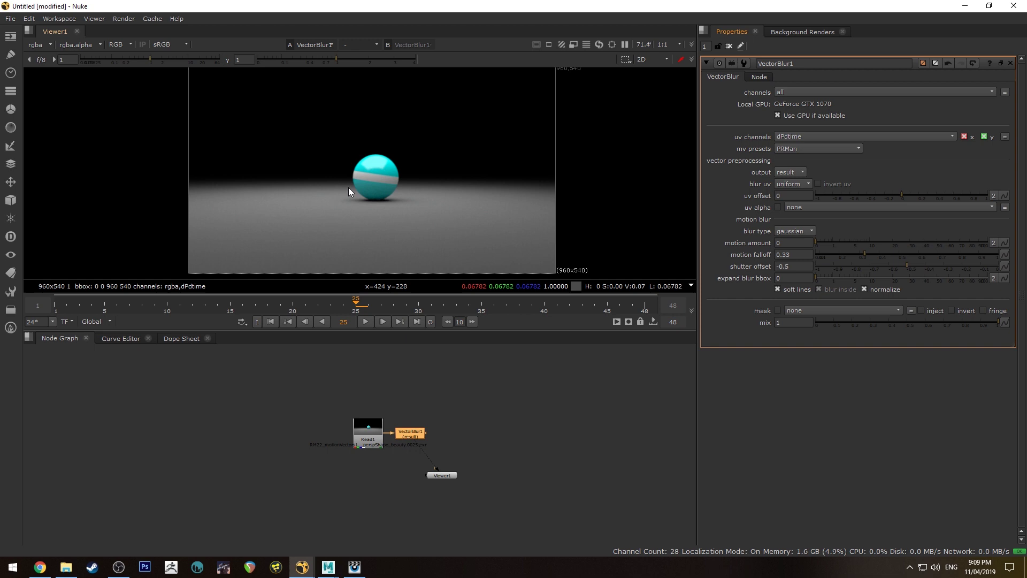
{"action": "key", "text": "Right"}
{"action": "key", "text": "Right"}
{"action": "key", "text": "Right"}
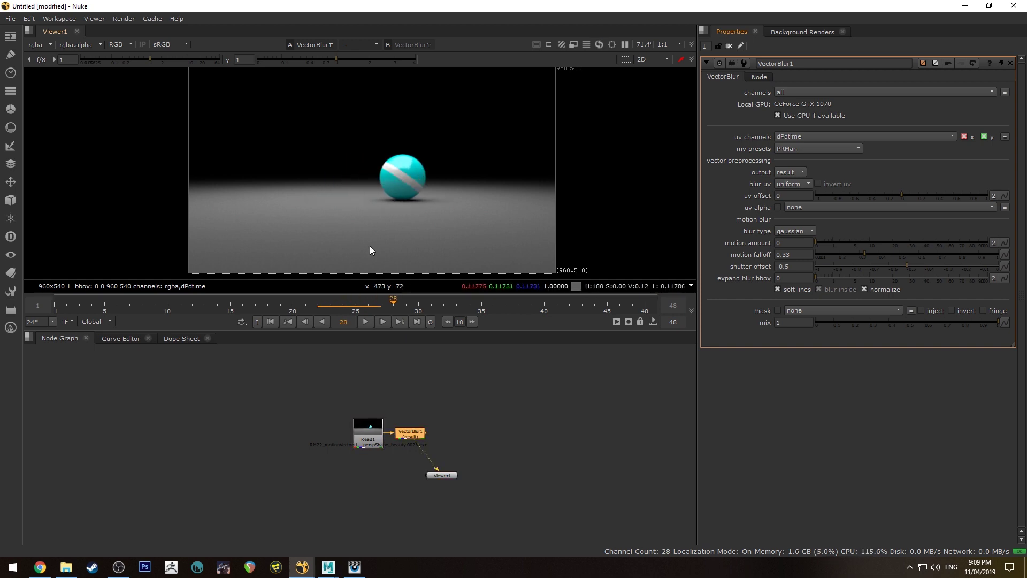
{"action": "key", "text": "Left"}
{"action": "scroll", "coordinate": [374, 176], "scroll_direction": "up", "scroll_amount": 5}
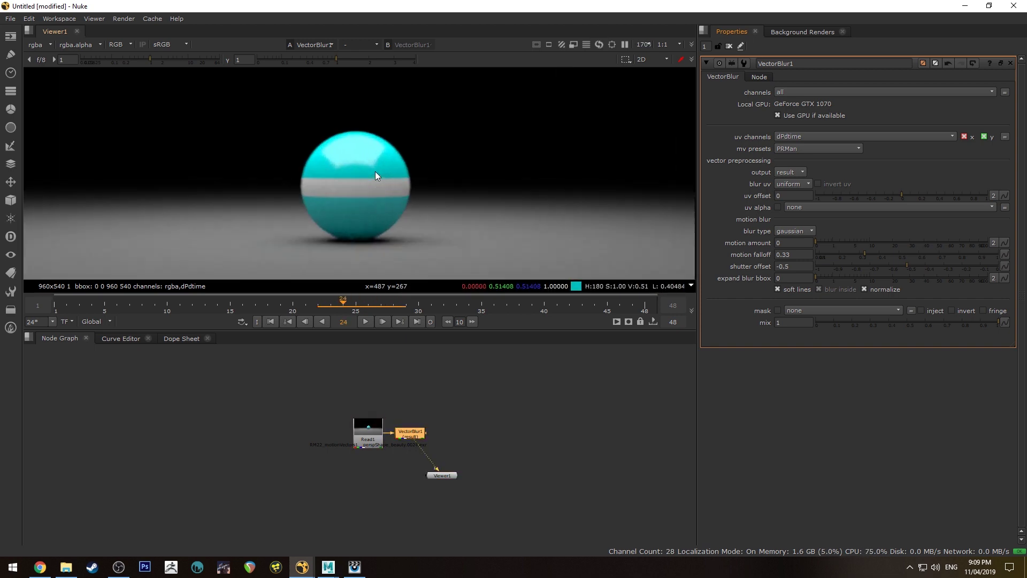
{"action": "left_click", "coordinate": [790, 171]}
Switch VectorBlur1's output to uvs, zoom the viewer out, and scrub through the frames
{"action": "left_click", "coordinate": [794, 183]}
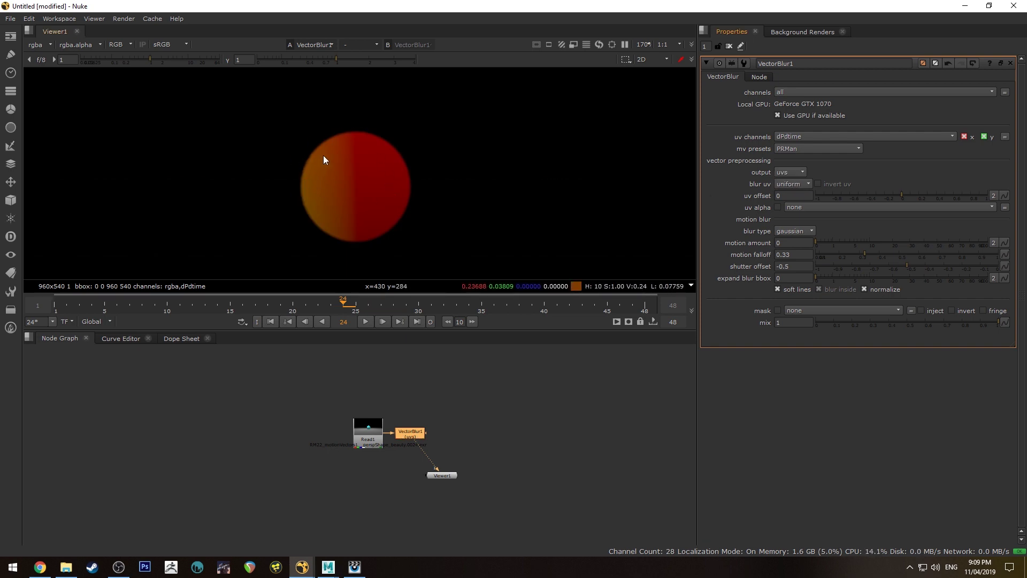
{"action": "scroll", "coordinate": [317, 154], "scroll_direction": "down", "scroll_amount": 3}
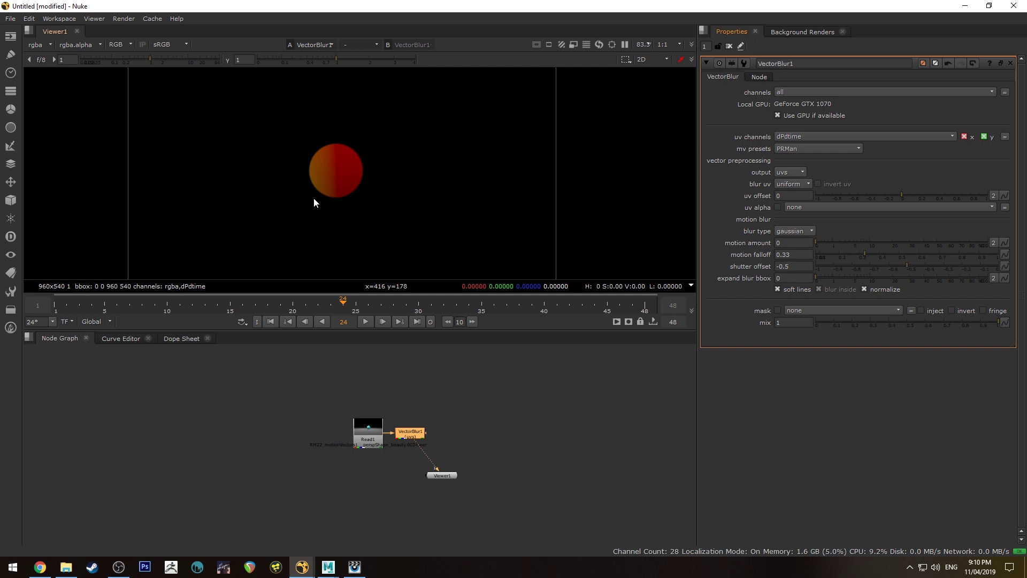
{"action": "left_click_drag", "start_coordinate": [345, 305], "coordinate": [43, 293]}
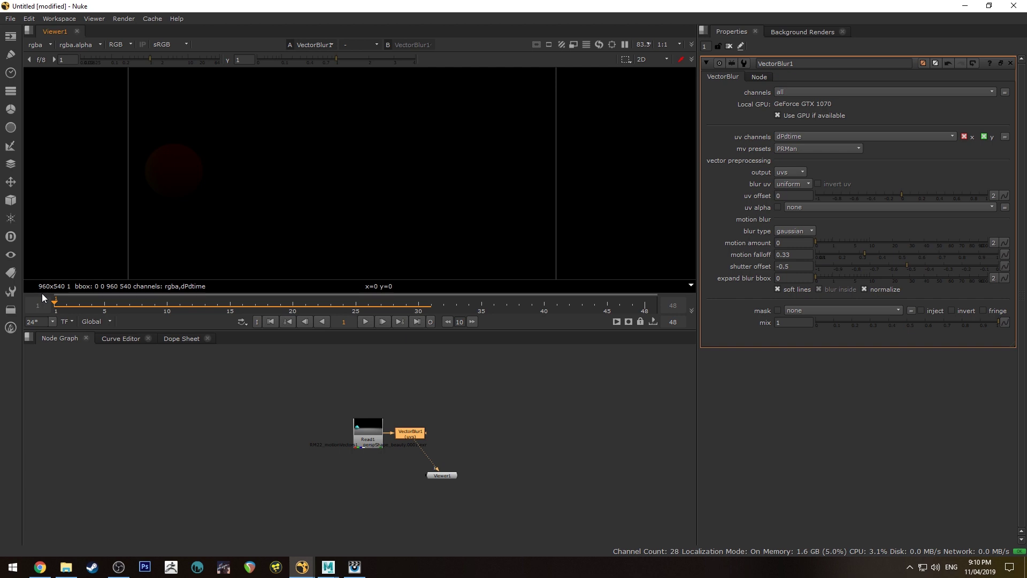
{"action": "left_click_drag", "start_coordinate": [47, 297], "coordinate": [353, 308]}
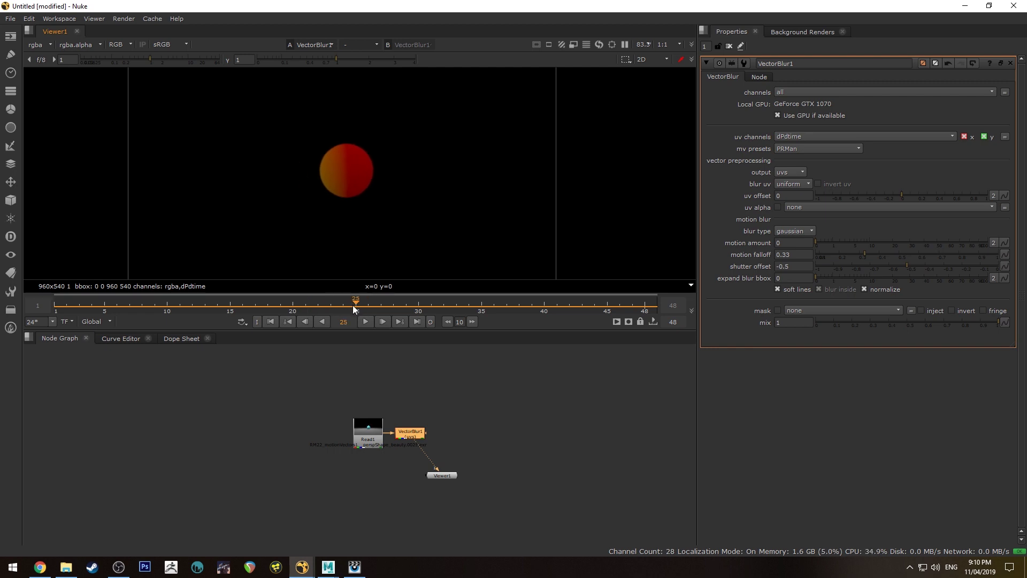
Switch VectorBlur1's output back to the blurred result image
{"action": "left_click", "coordinate": [797, 169]}
{"action": "left_click", "coordinate": [795, 163]}
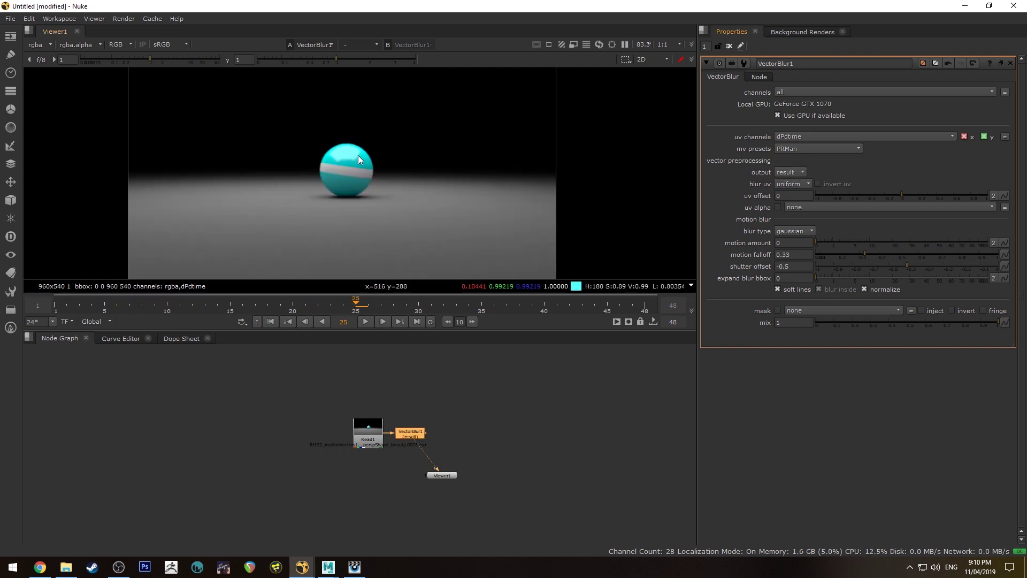
{"action": "scroll", "coordinate": [357, 155], "scroll_direction": "up", "scroll_amount": 3}
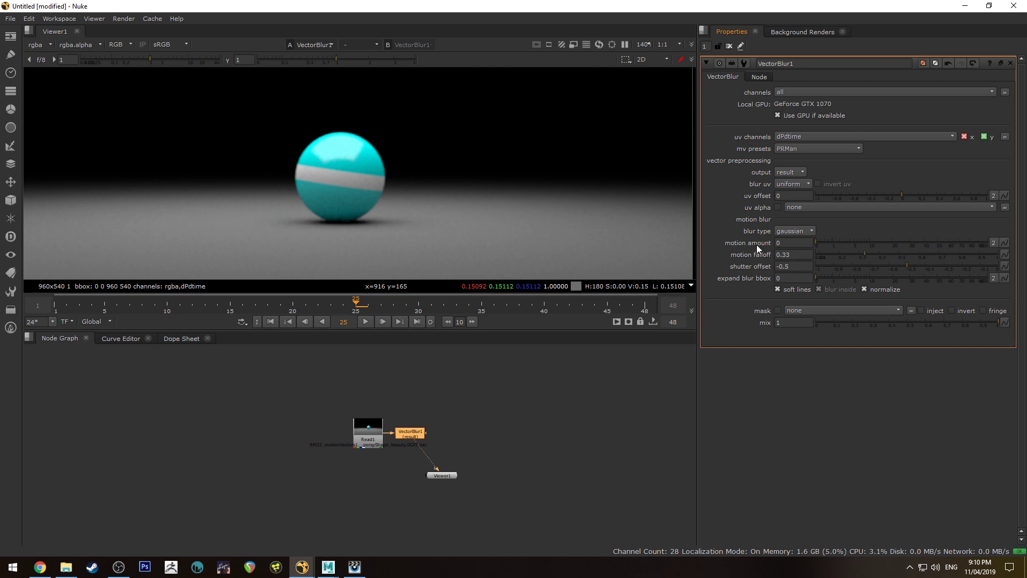
Keep the gaussian blur type and set the motion amount to 250
{"action": "left_click", "coordinate": [825, 243]}
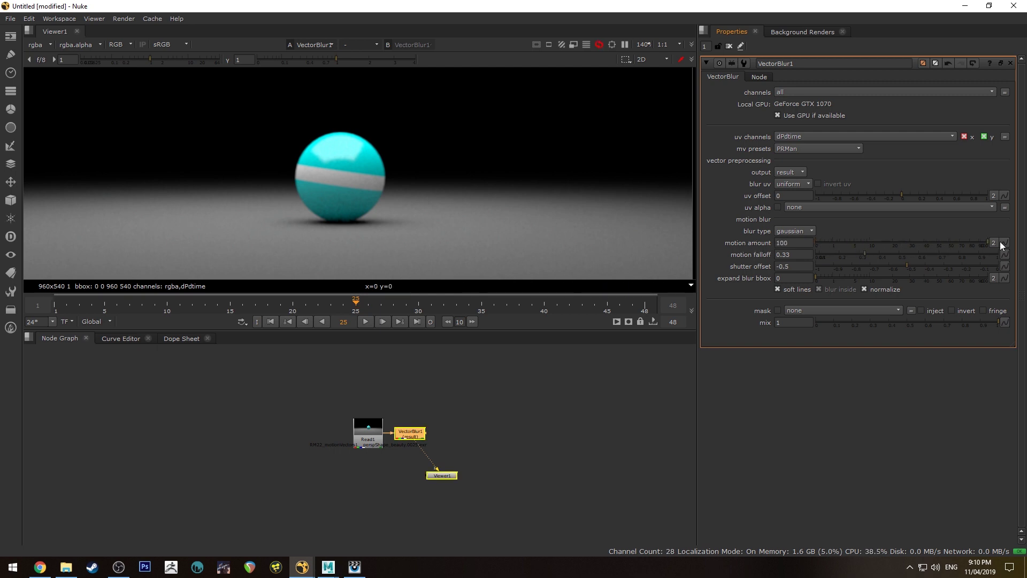
{"action": "left_click", "coordinate": [797, 231]}
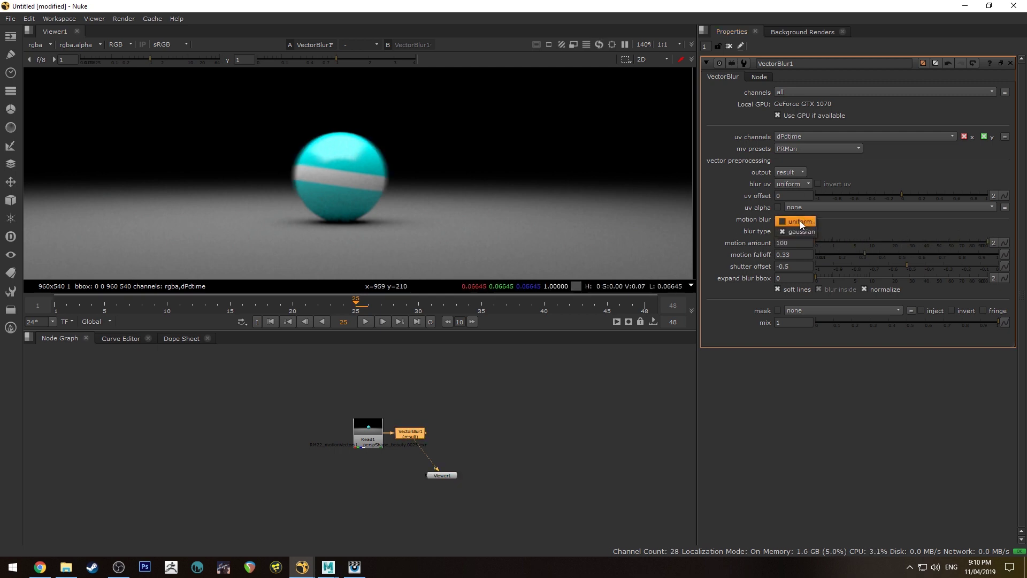
{"action": "left_click", "coordinate": [801, 230]}
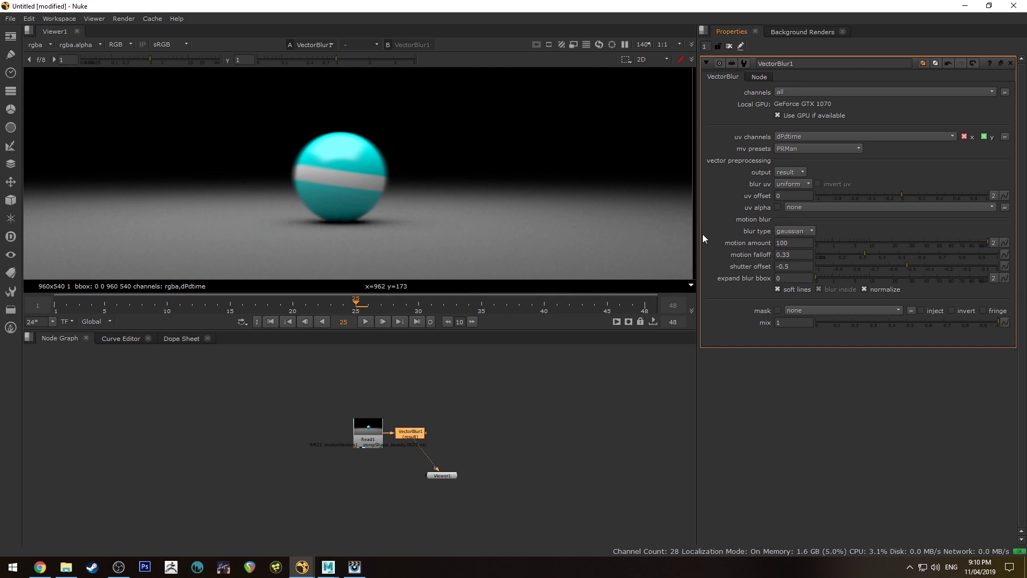
{"action": "double_click", "coordinate": [802, 243]}
{"action": "type", "text": "250"}
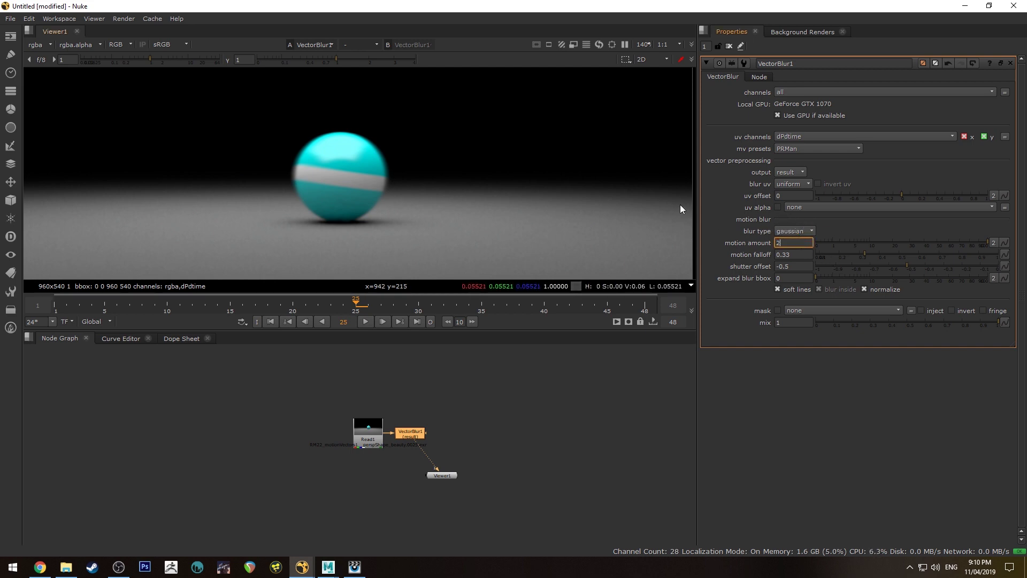
{"action": "key", "text": "Return"}
{"action": "scroll", "coordinate": [399, 188], "scroll_direction": "down", "scroll_amount": 3}
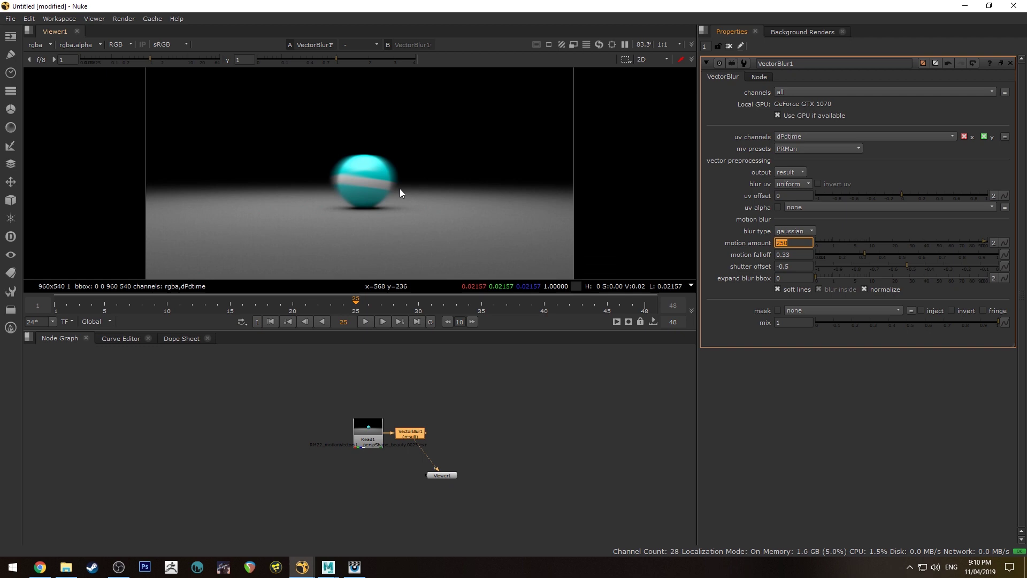
Play the sequence from frame 1 and try a motion amount of 50
{"action": "left_click", "coordinate": [271, 322]}
{"action": "left_click", "coordinate": [366, 320]}
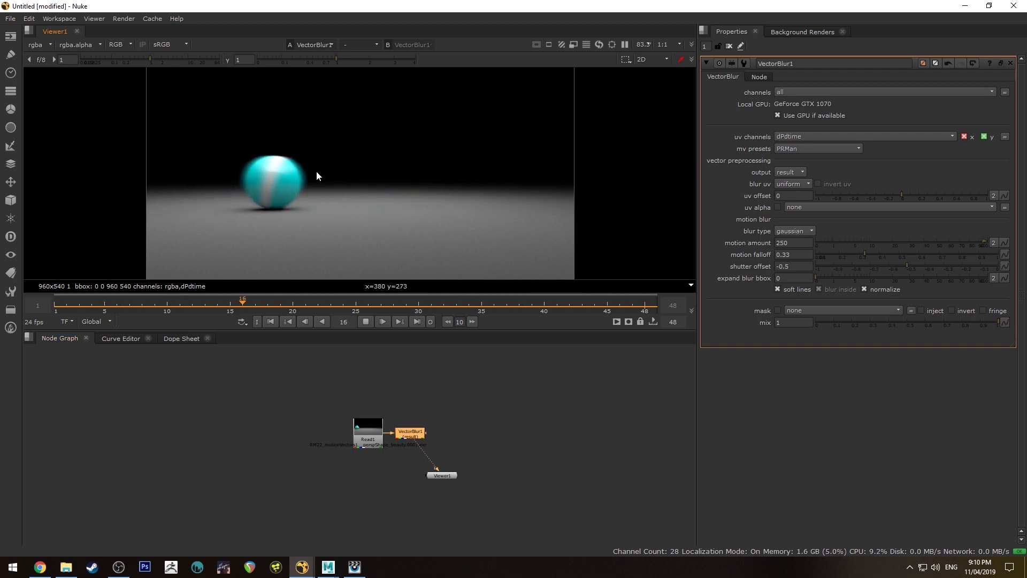
{"action": "double_click", "coordinate": [799, 242]}
{"action": "type", "text": "50"}
{"action": "key", "text": "Return"}
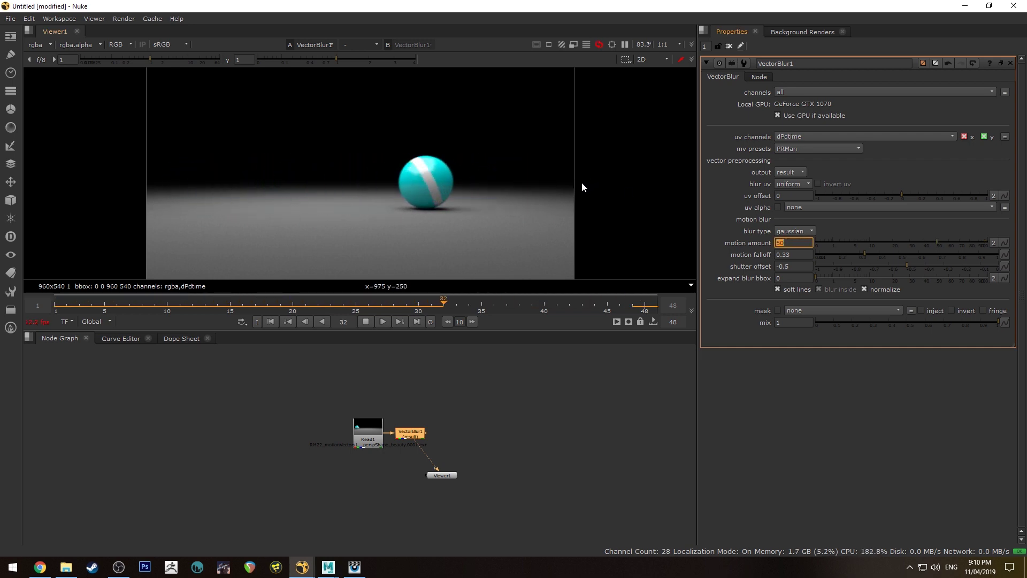
Set the motion amount to 100 and stop playback at frame 31
{"action": "type", "text": "100"}
{"action": "key", "text": "Return"}
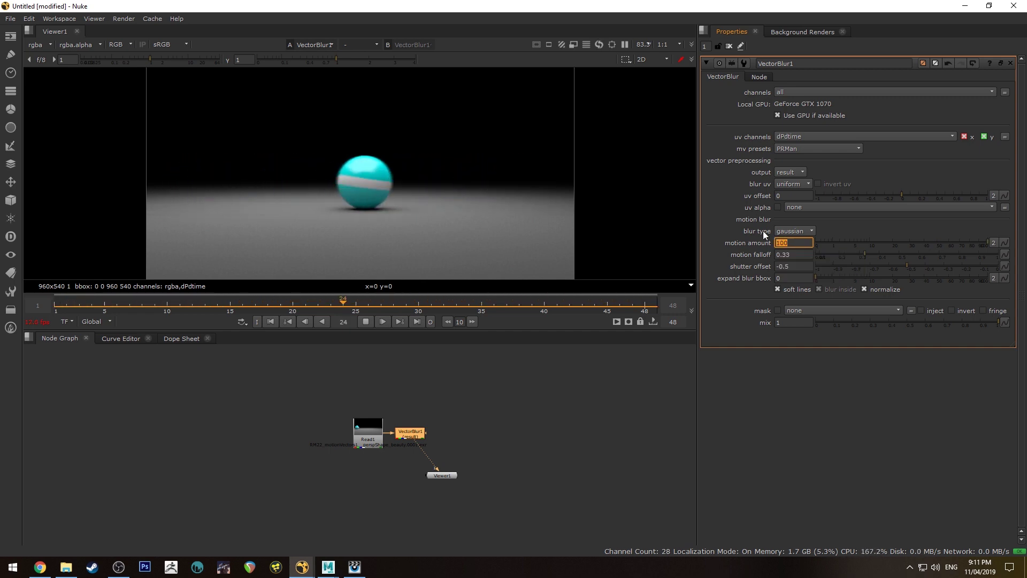
{"action": "left_click", "coordinate": [364, 321]}
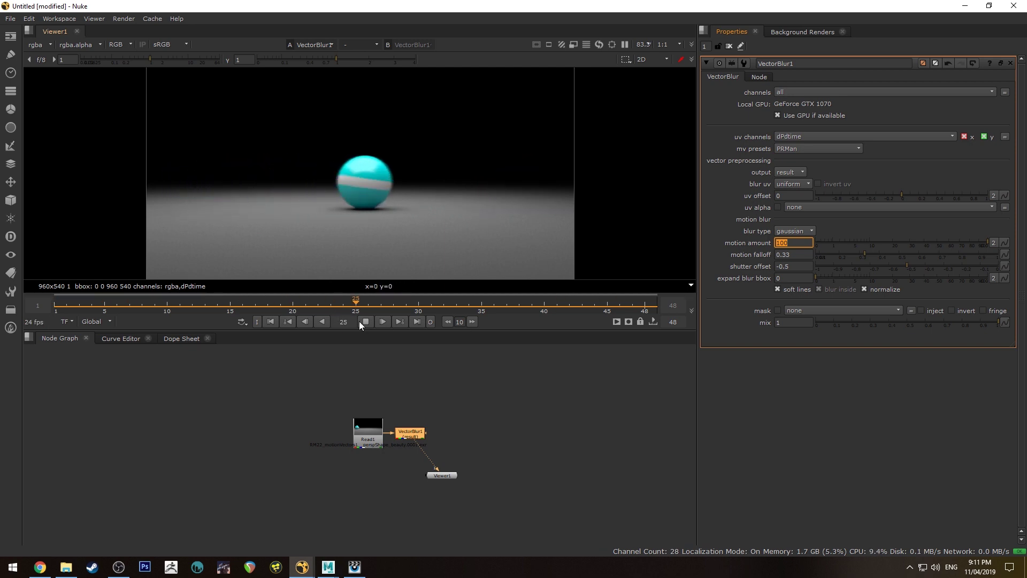
{"action": "left_click", "coordinate": [360, 322]}
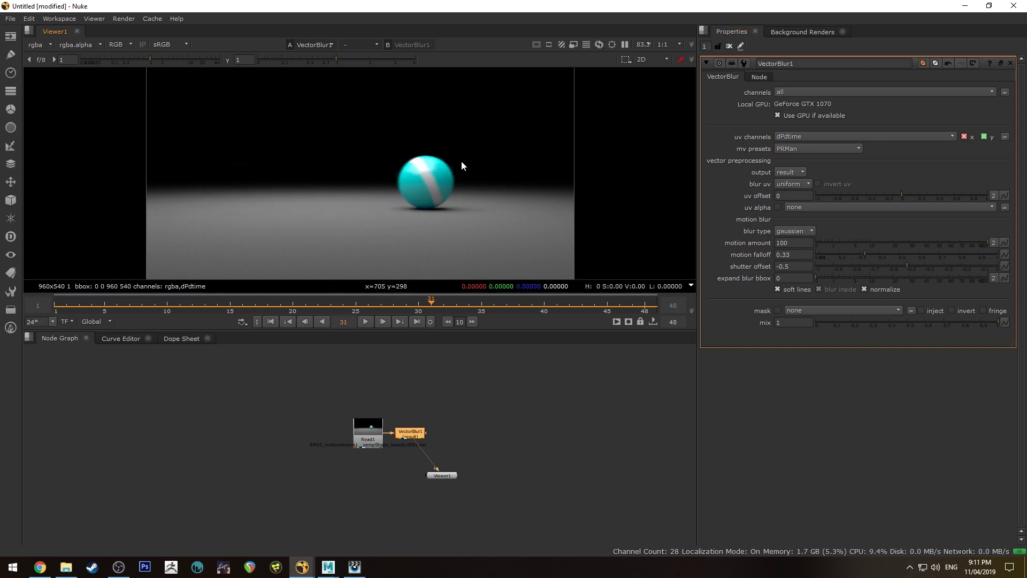